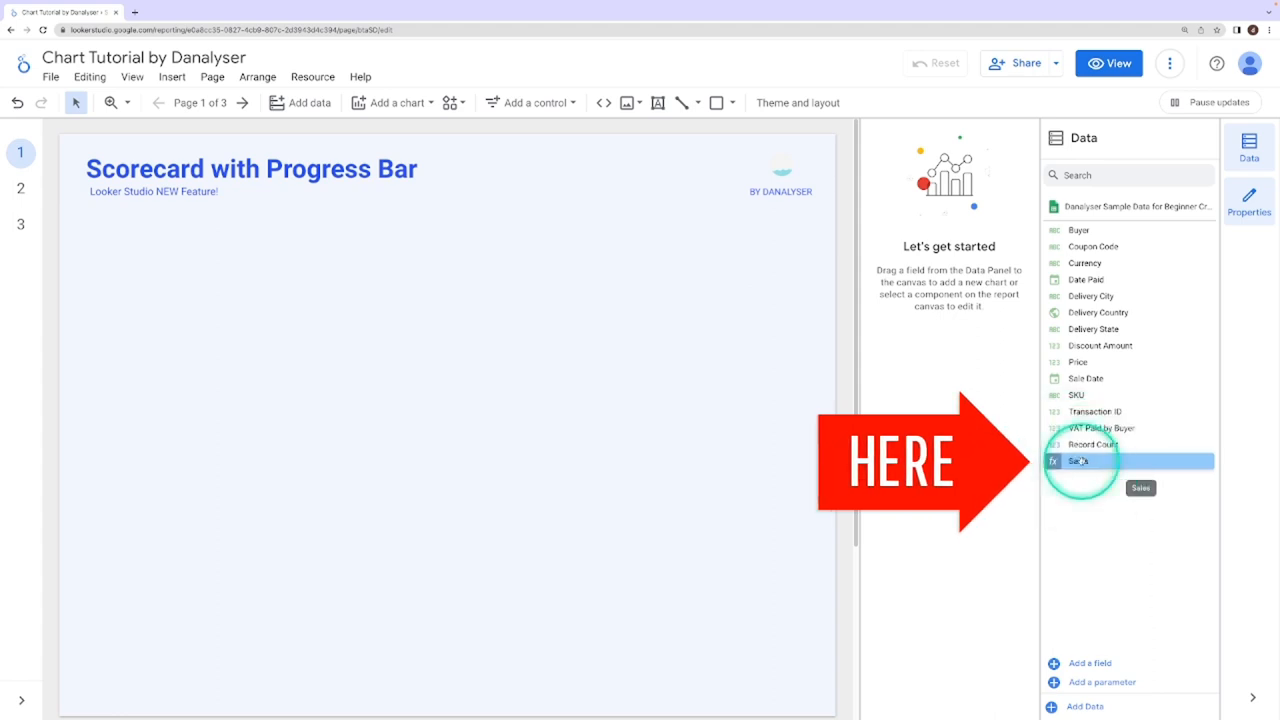
# Drag Sales onto the canvas as a scorecard reading 2,068, and place a second Scorecard chart beside it.
pyautogui.moveTo(1079, 461)
pyautogui.mouseDown()
pyautogui.moveTo(252, 257)
pyautogui.moveTo(120, 250)
pyautogui.mouseUp()
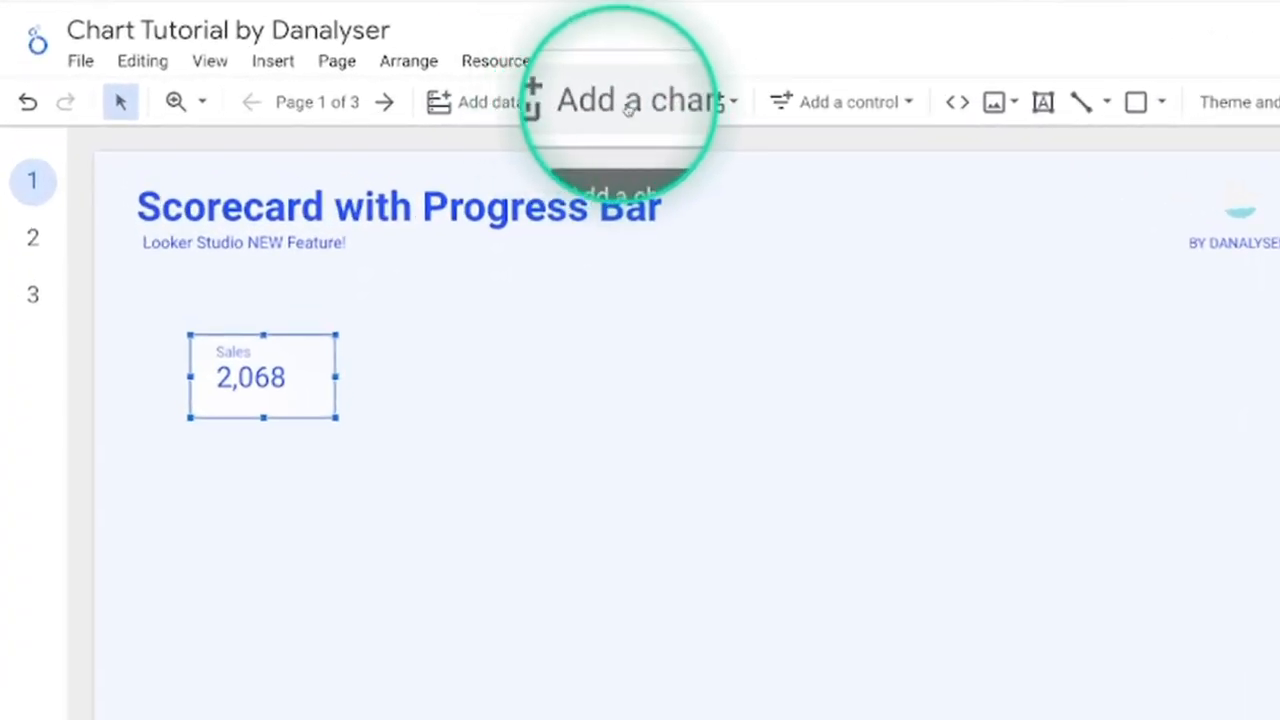
pyautogui.click(628, 103)
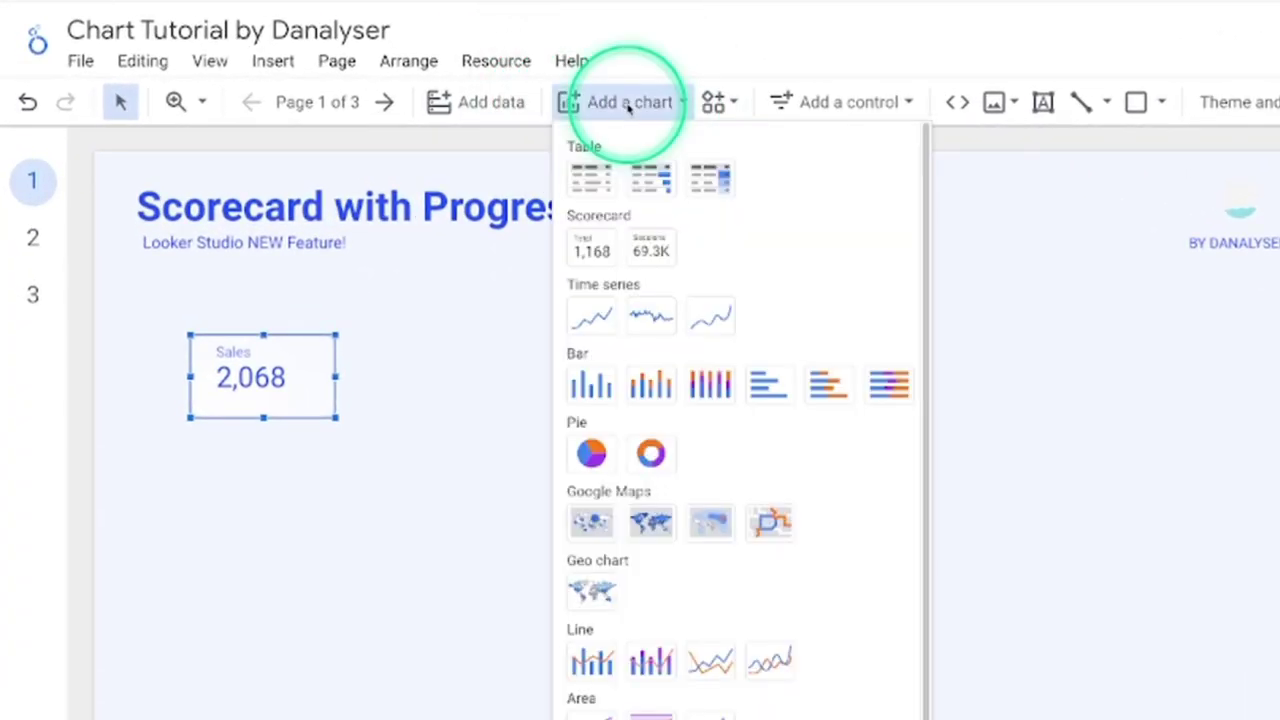
pyautogui.click(590, 246)
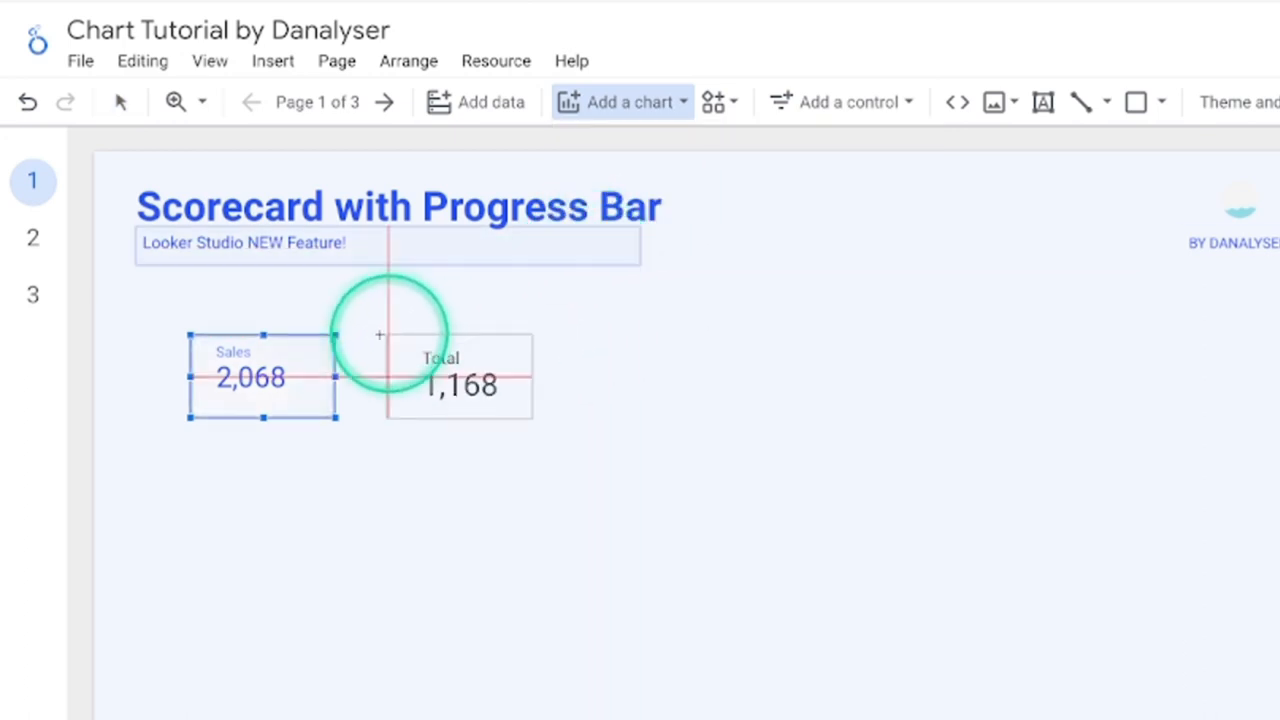
pyautogui.click(366, 337)
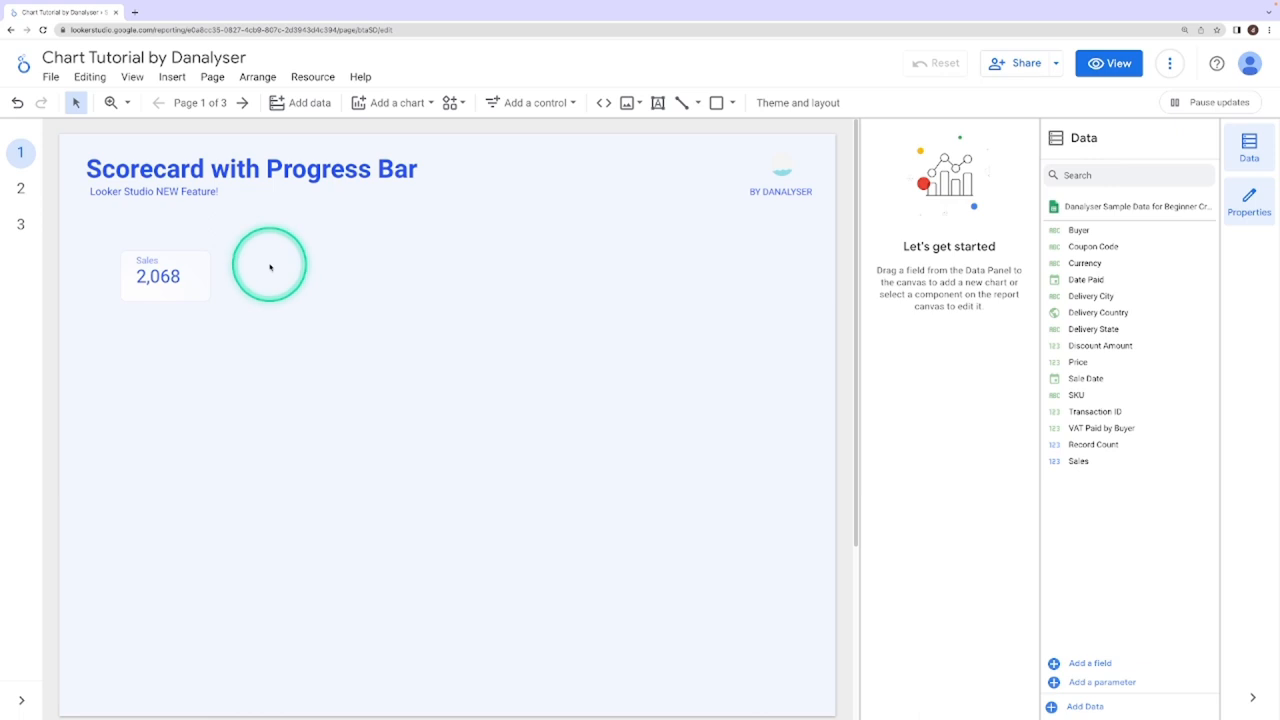
# Set the Sales scorecard's comparison type to Value with a target value of 5000.
pyautogui.click(190, 267)
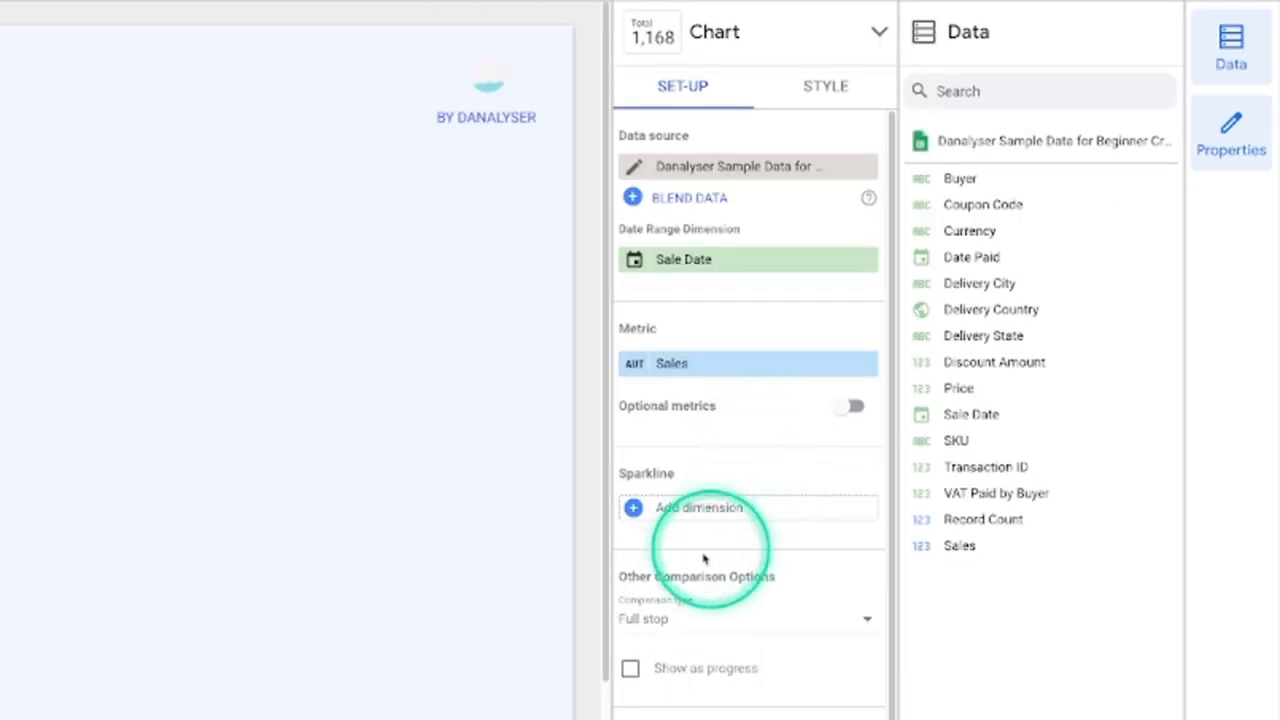
pyautogui.scroll(-1, 771, 579)
pyautogui.scroll(-2, 771, 579)
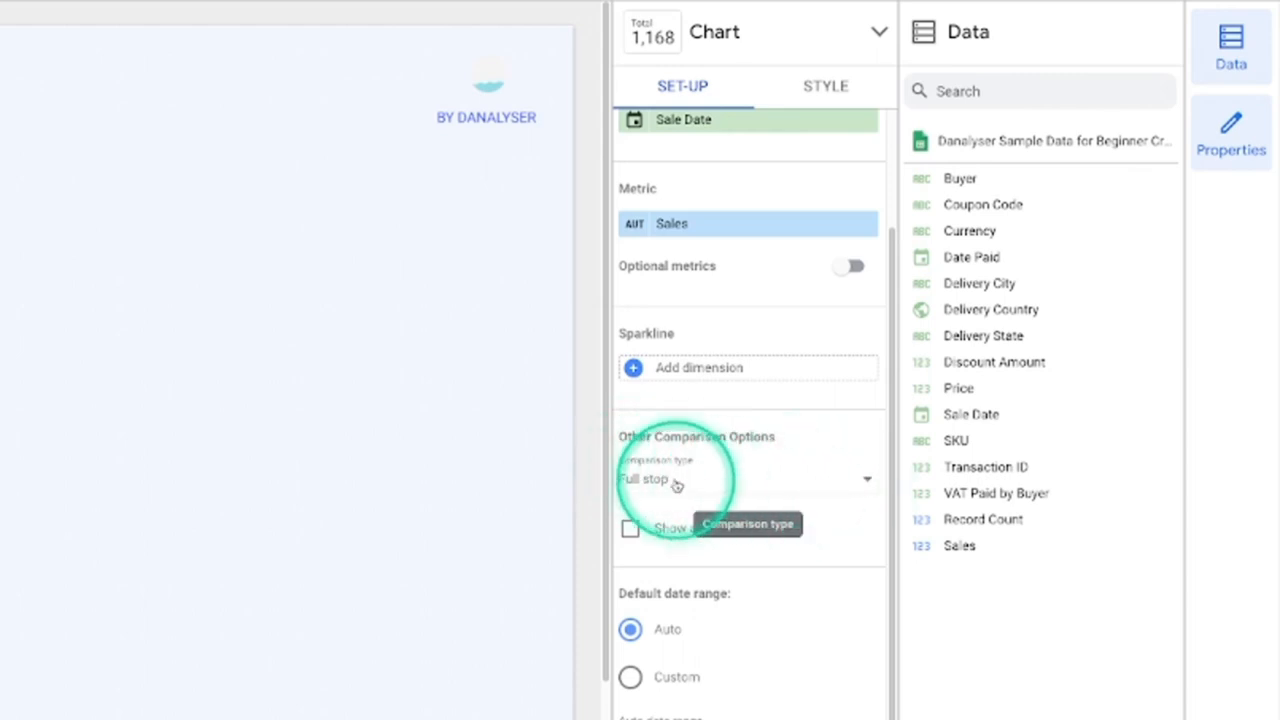
pyautogui.click(833, 487)
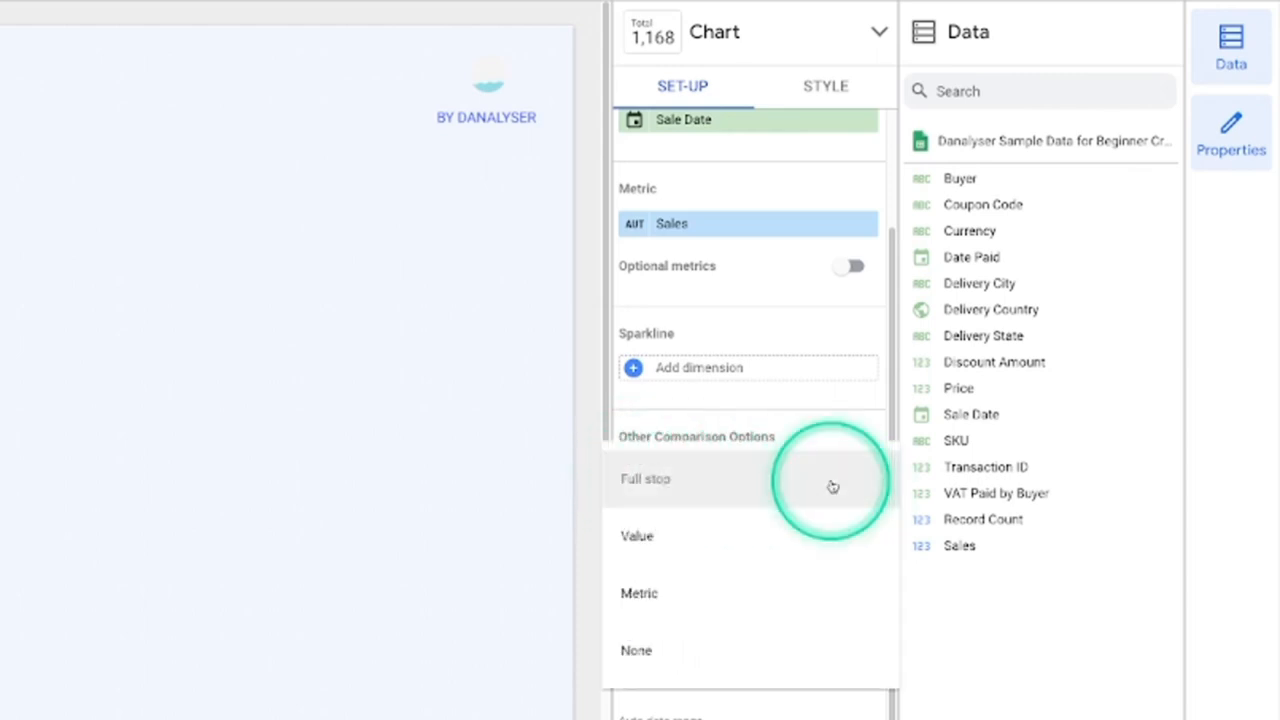
pyautogui.click(793, 531)
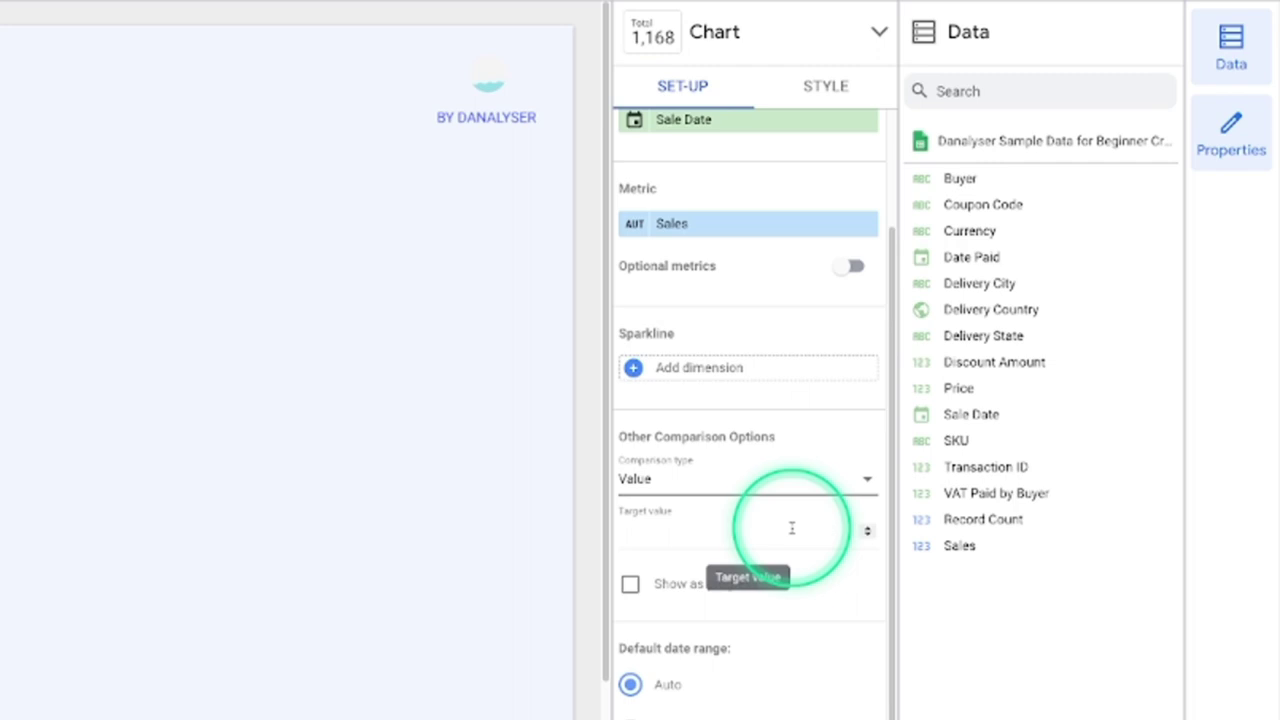
pyautogui.click(731, 528)
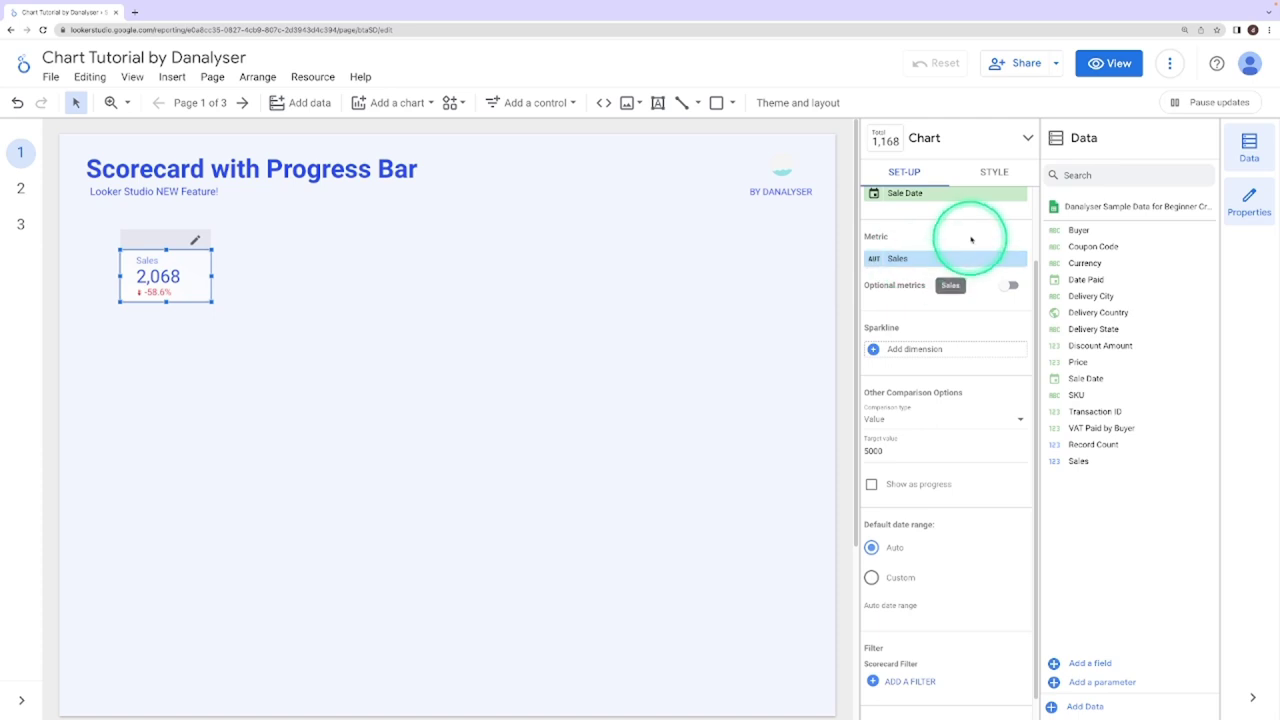
pyautogui.write('5000')
pyautogui.scroll(3, 960, 220)
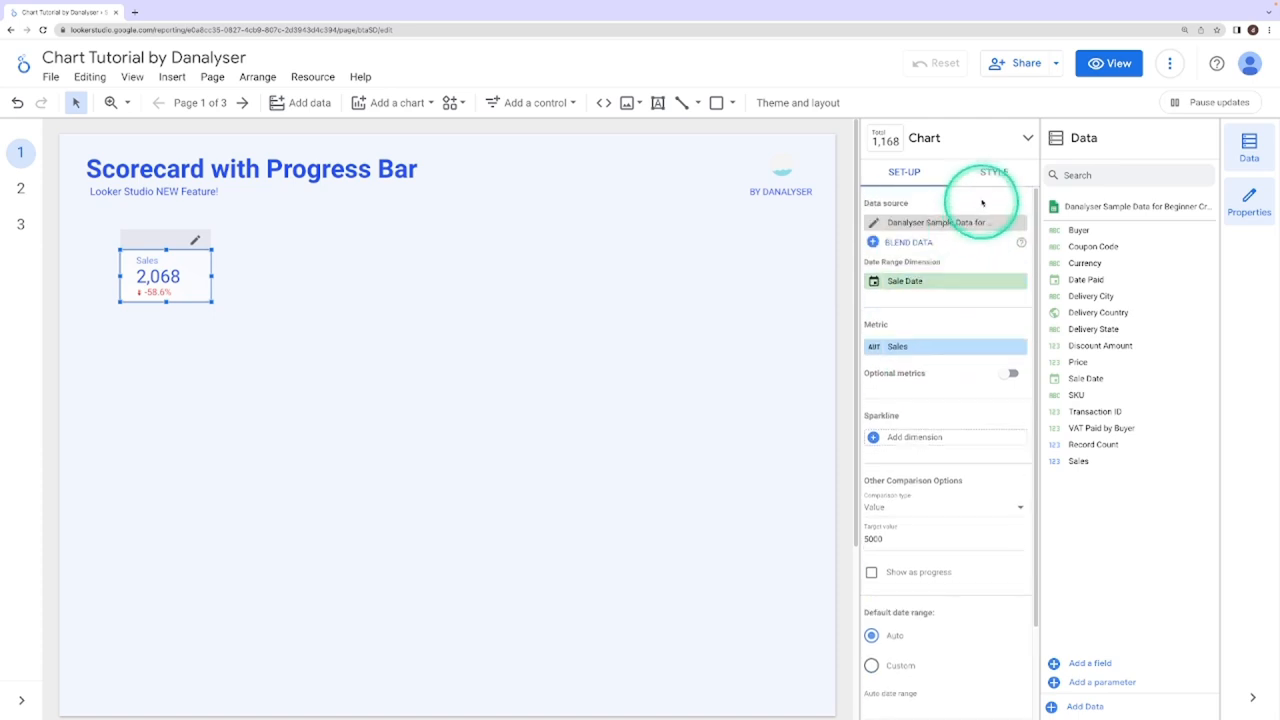
# Set the scorecard's label font size to 48px and widen the card to fit.
pyautogui.click(994, 172)
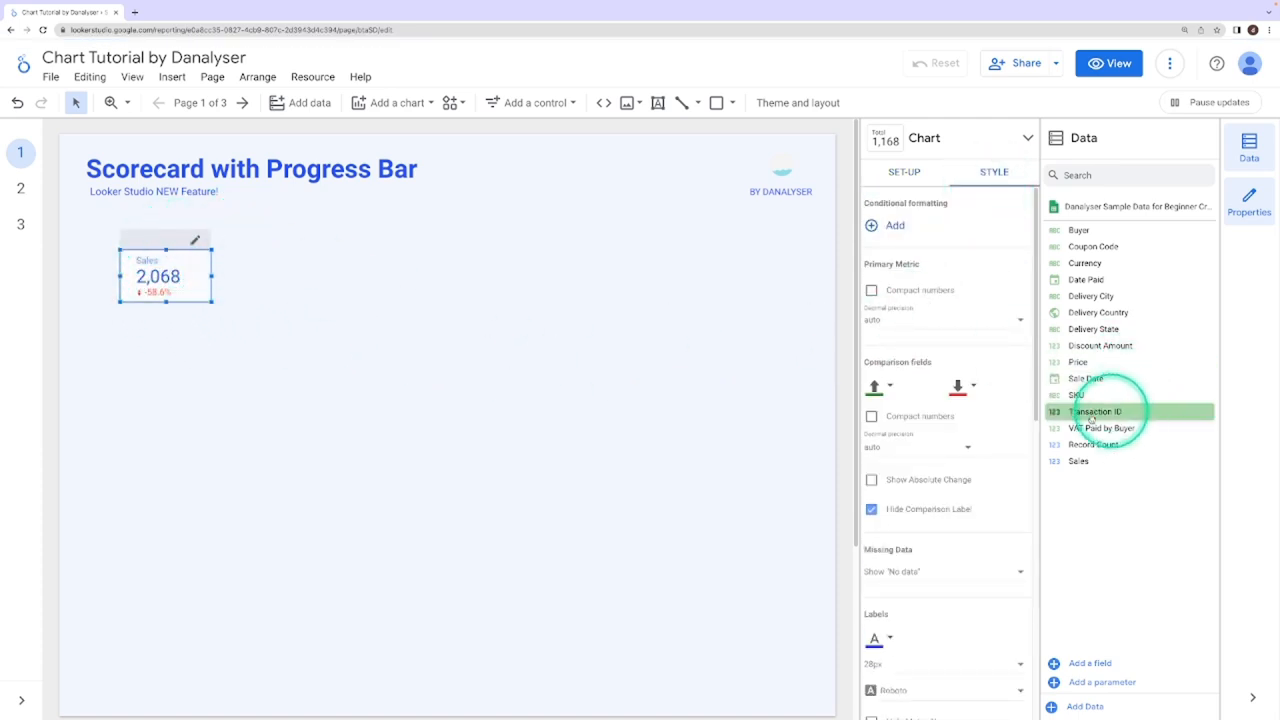
pyautogui.scroll(-5, 928, 448)
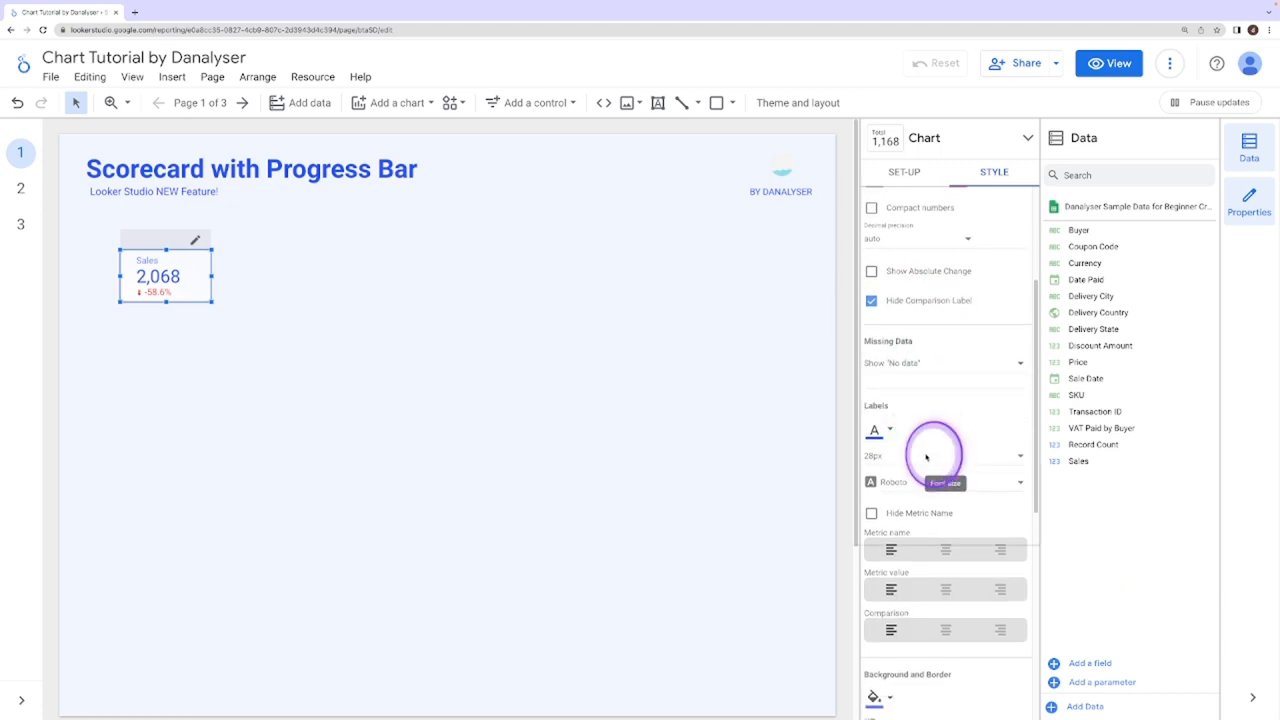
pyautogui.click(926, 456)
pyautogui.scroll(-2, 920, 470)
pyautogui.click(919, 475)
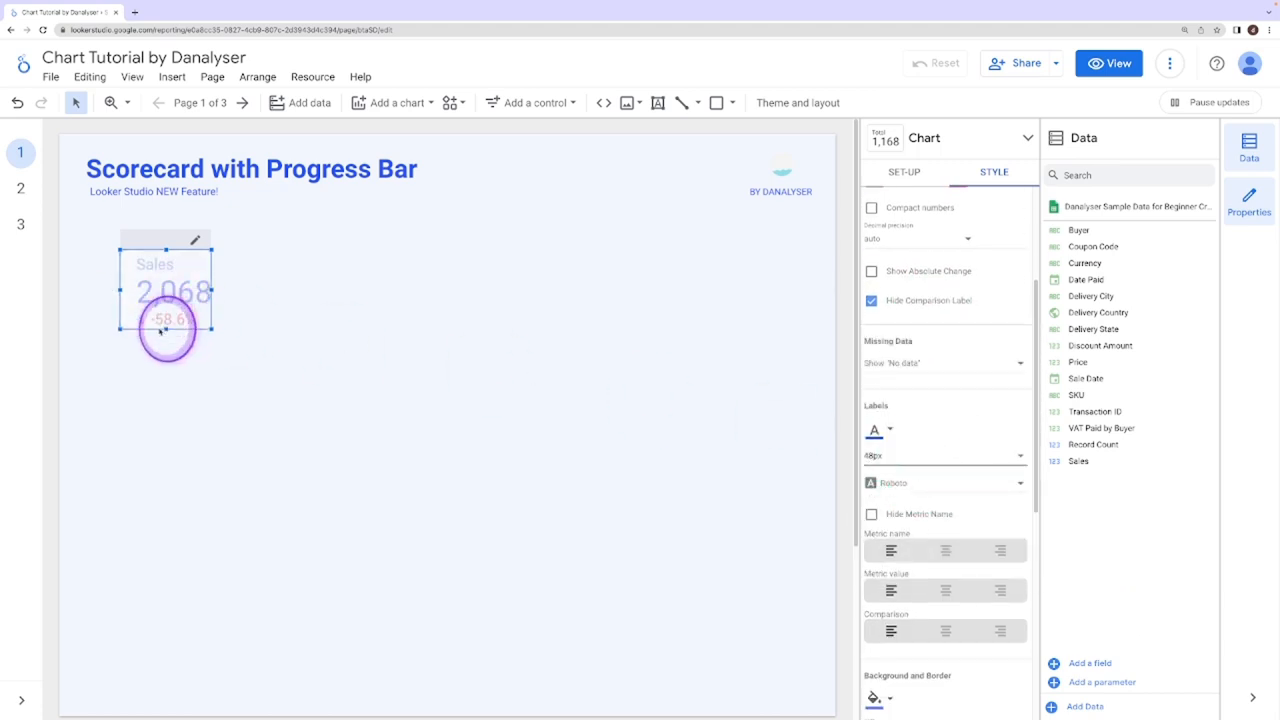
pyautogui.moveTo(213, 291); pyautogui.dragTo(297, 291)
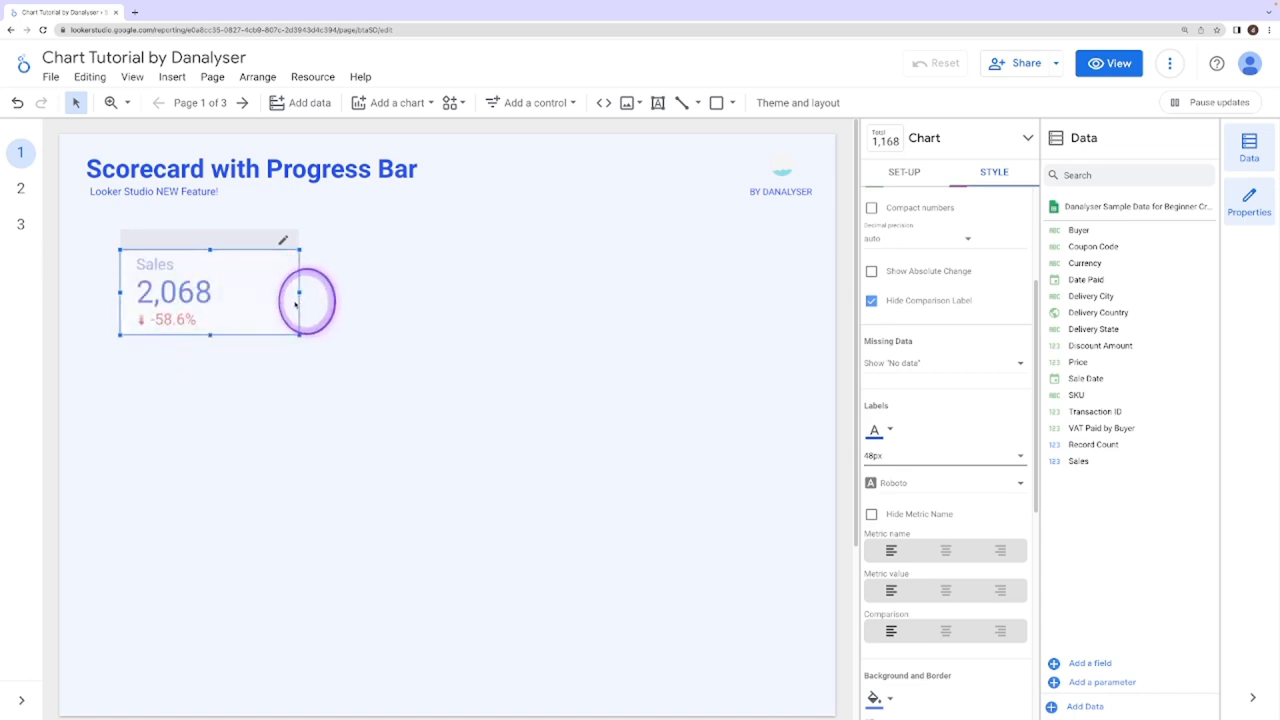
pyautogui.click(528, 315)
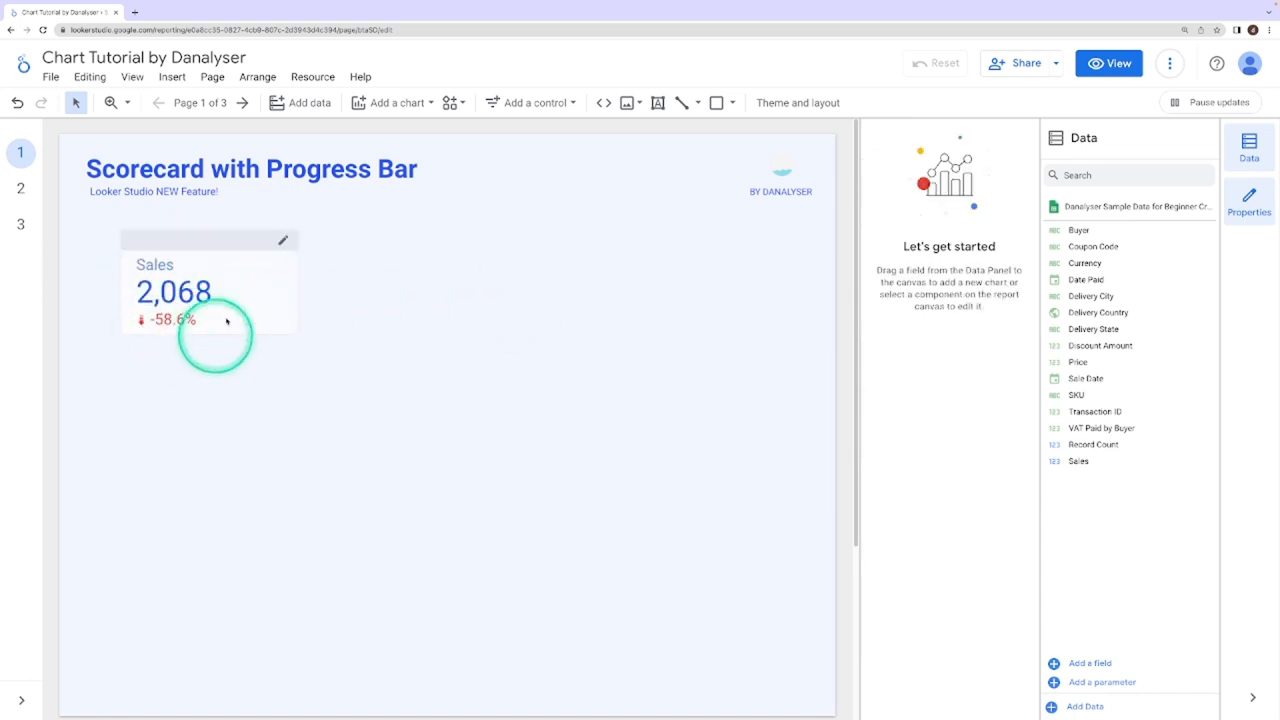
pyautogui.click(170, 320)
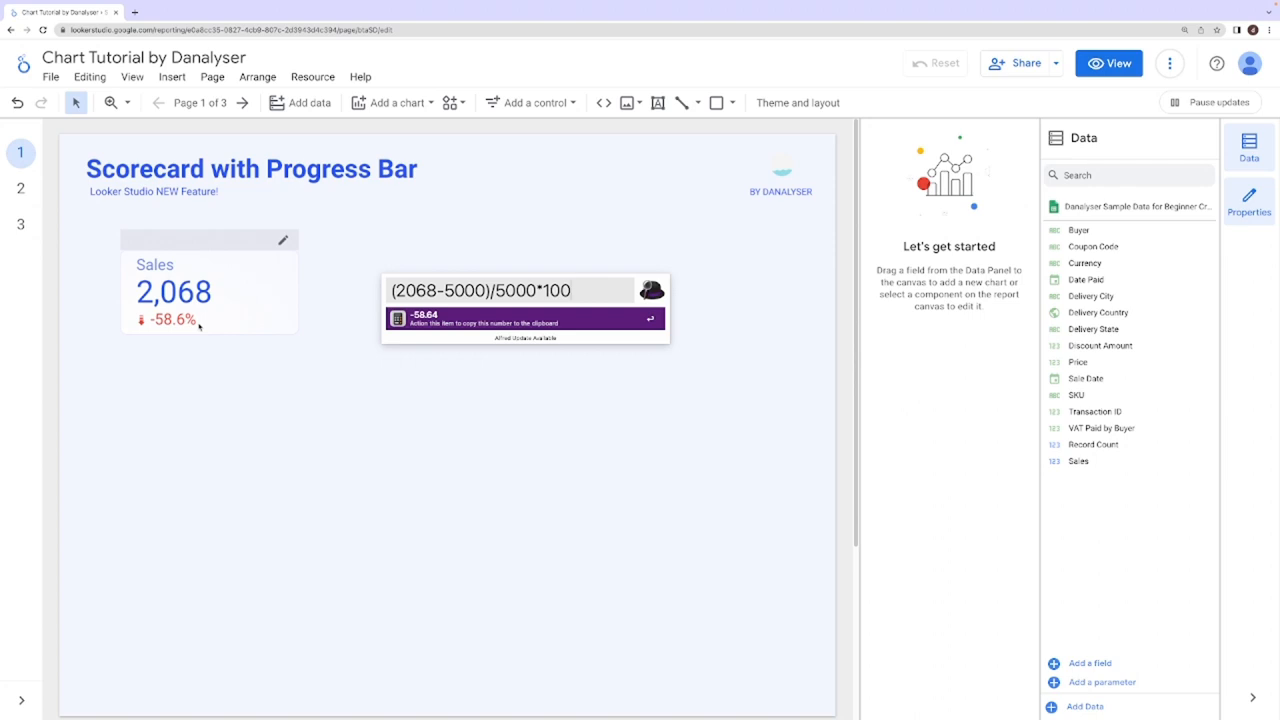
pyautogui.click(435, 289)
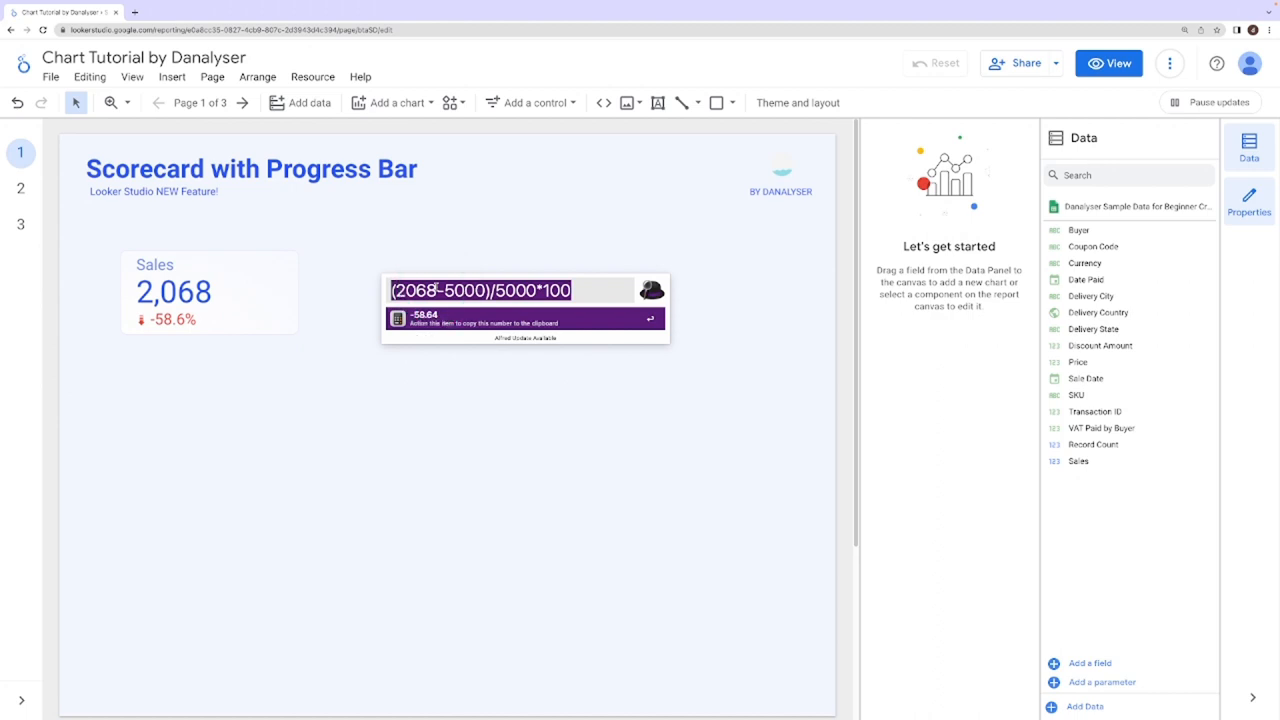
pyautogui.write('2')
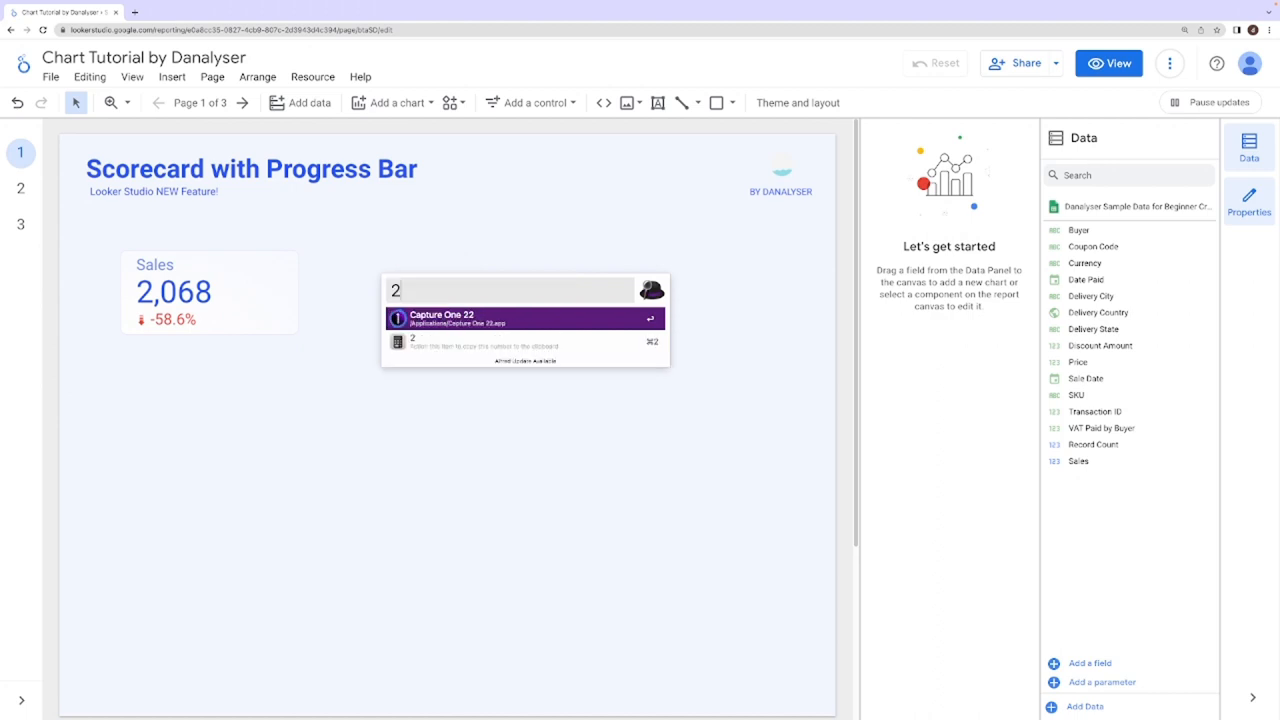
pyautogui.write('000')
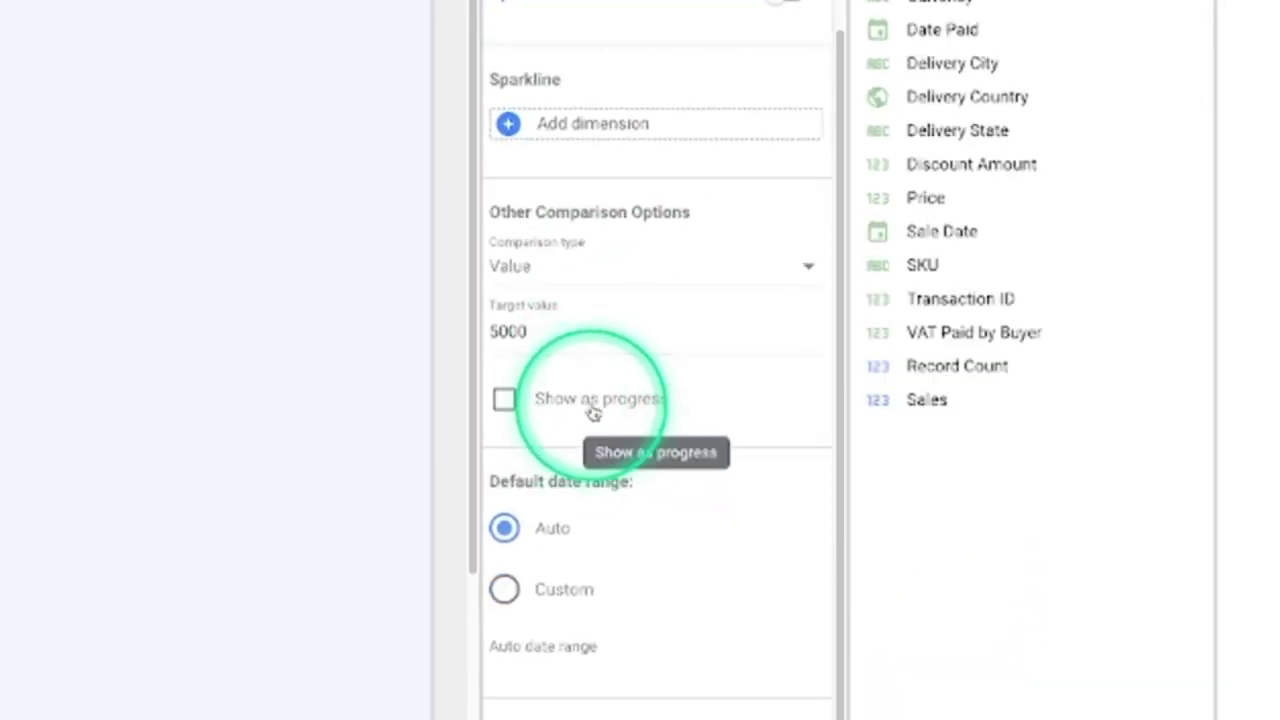
# Enable Show as progress so the scorecard reads 41.4% toward the 5000 target.
pyautogui.click(592, 455)
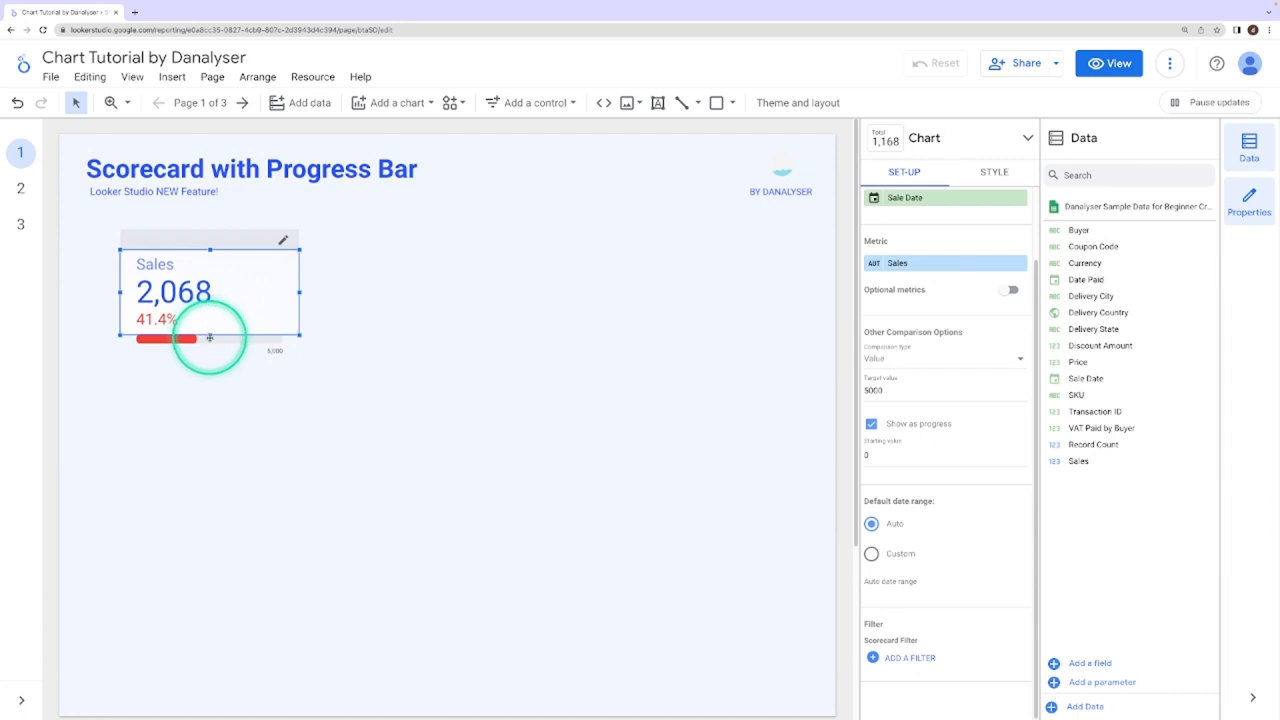
# Stretch the scorecard downward so the progress bar and 5,000 target fit inside.
pyautogui.moveTo(210, 335); pyautogui.dragTo(216, 365)
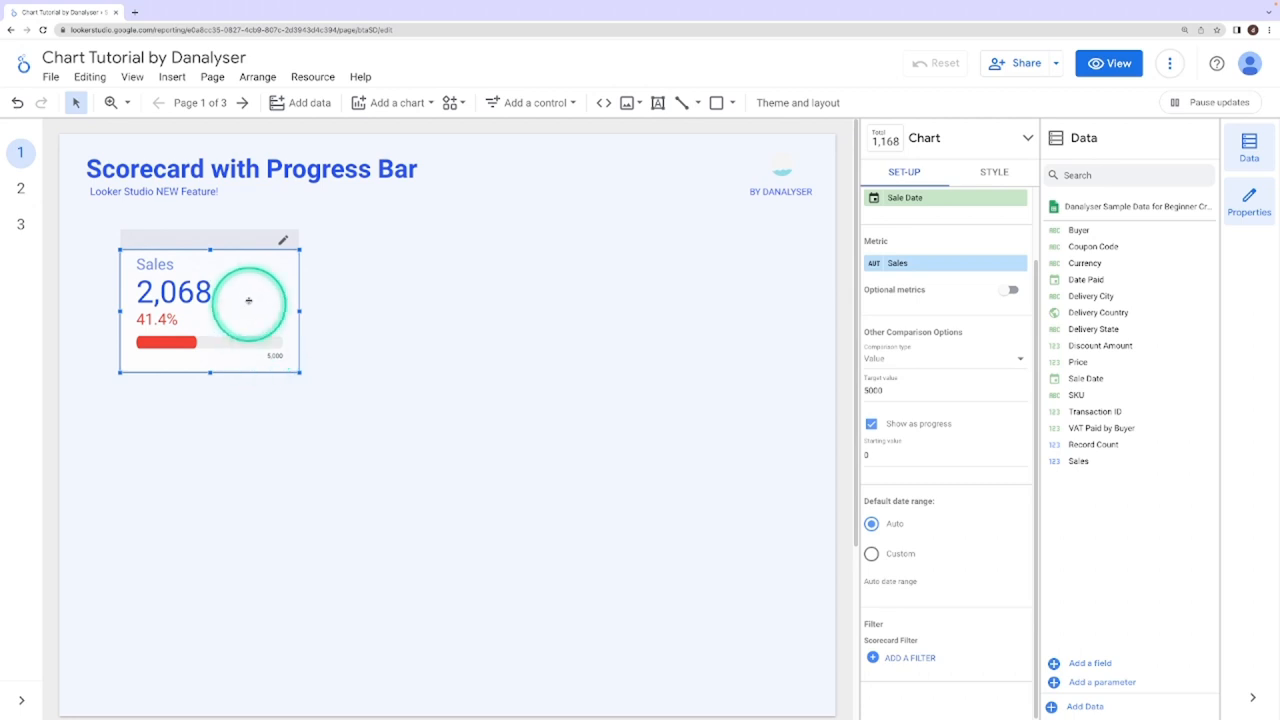
# Set the negative change colour to the pale pink theme swatch and reopen its colour picker.
pyautogui.click(995, 175)
pyautogui.scroll(-3, 960, 380)
pyautogui.scroll(3, 960, 408)
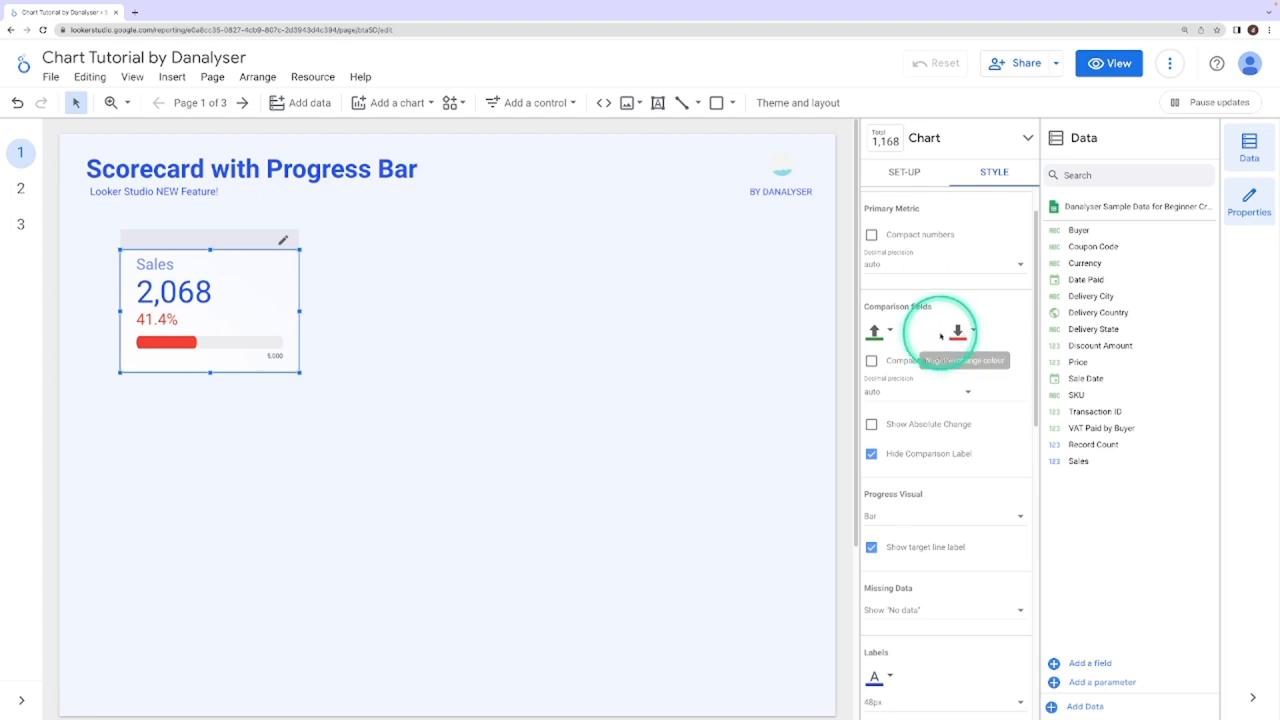
pyautogui.click(962, 333)
pyautogui.click(130, 320)
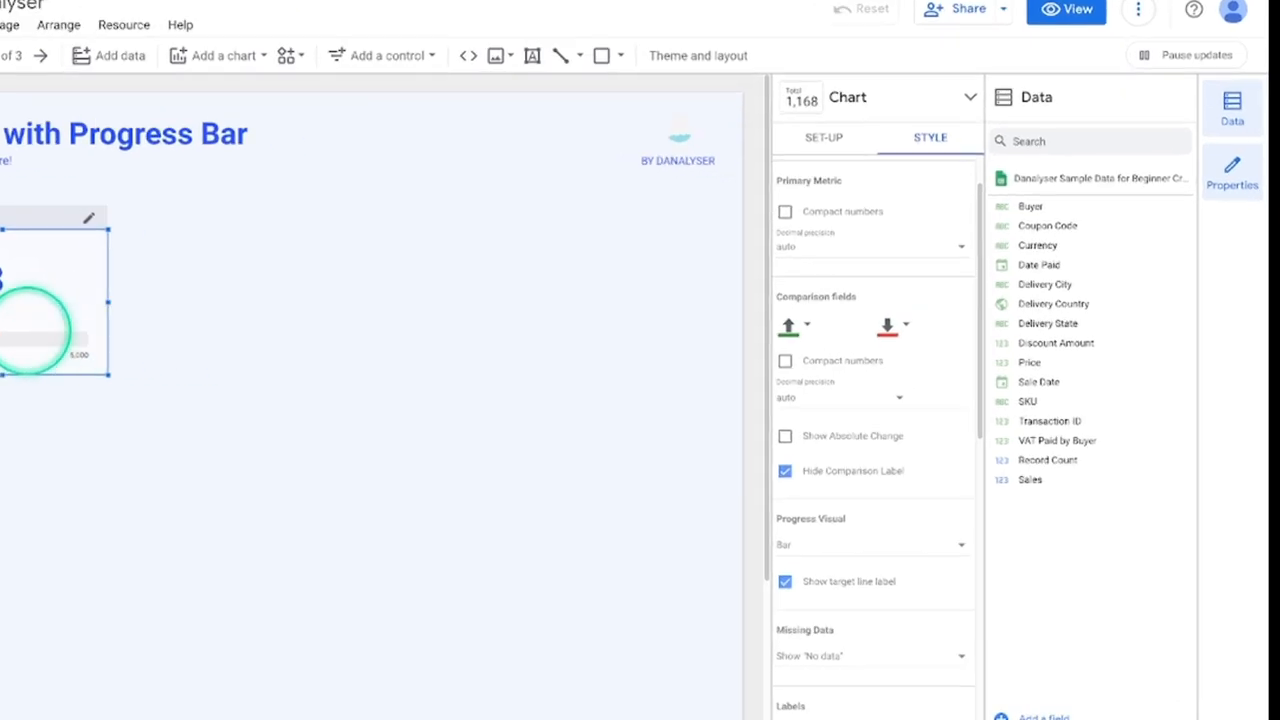
pyautogui.click(962, 333)
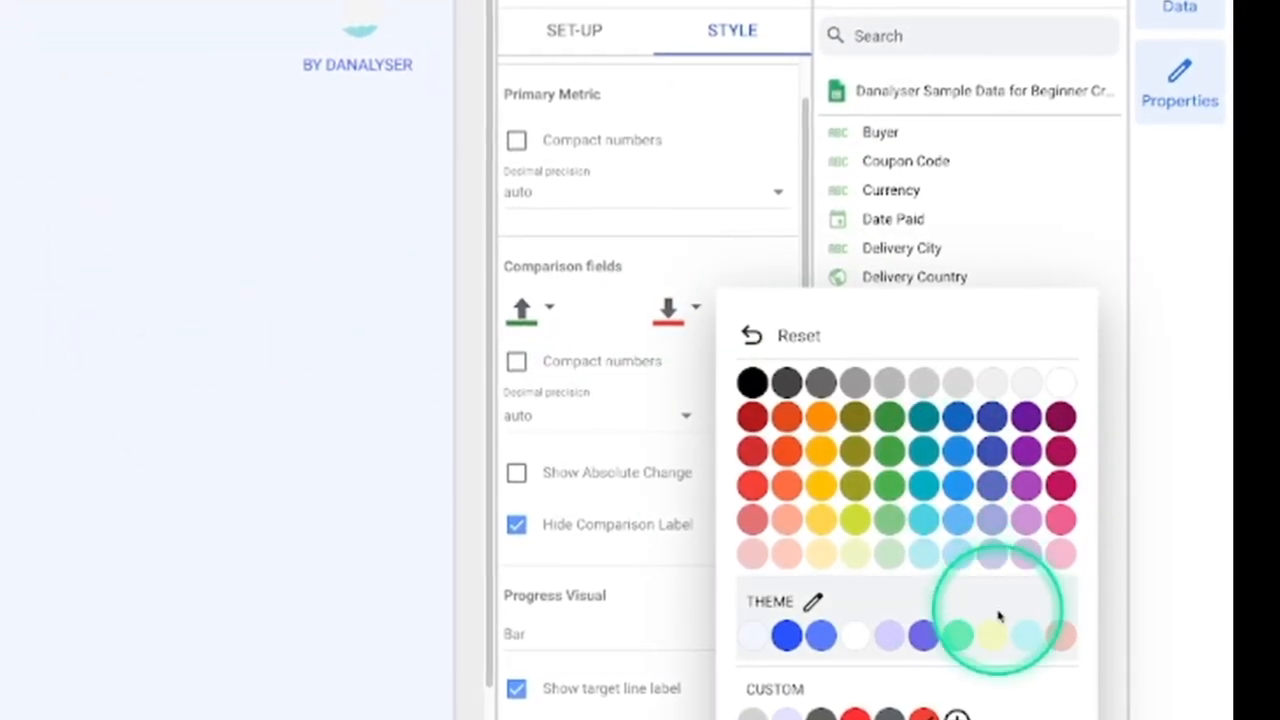
pyautogui.click(1062, 642)
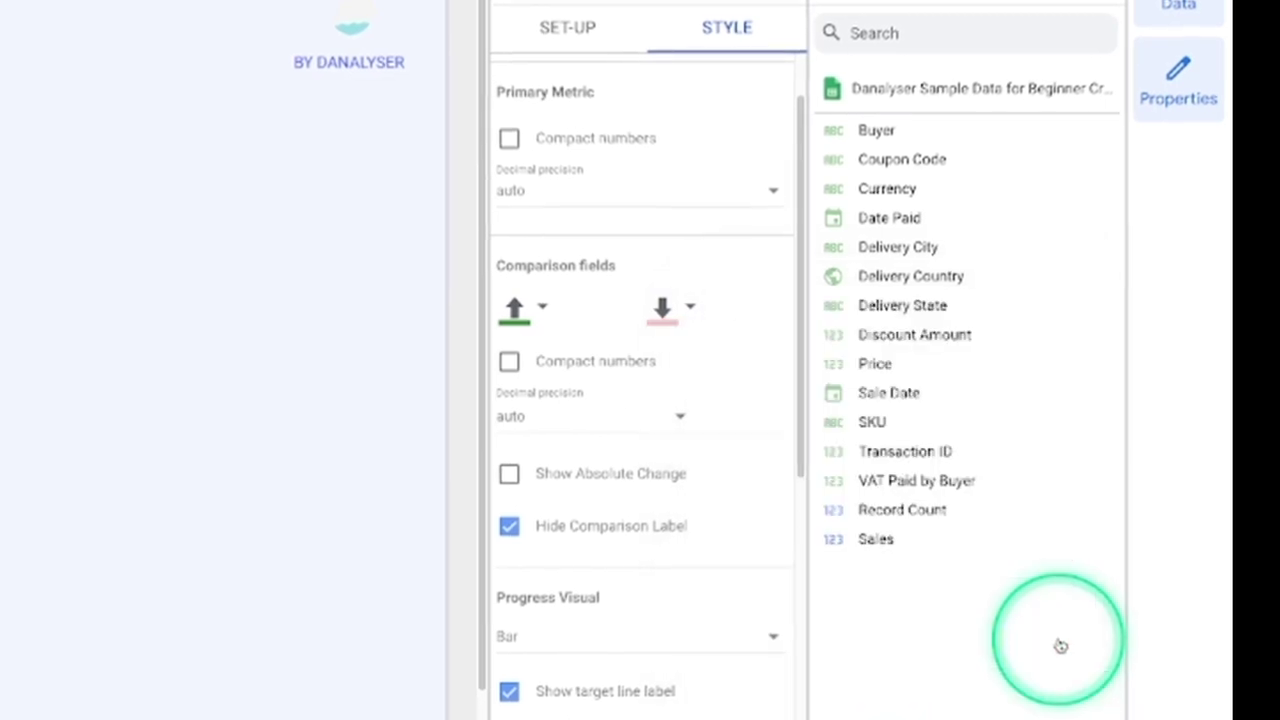
pyautogui.click(658, 308)
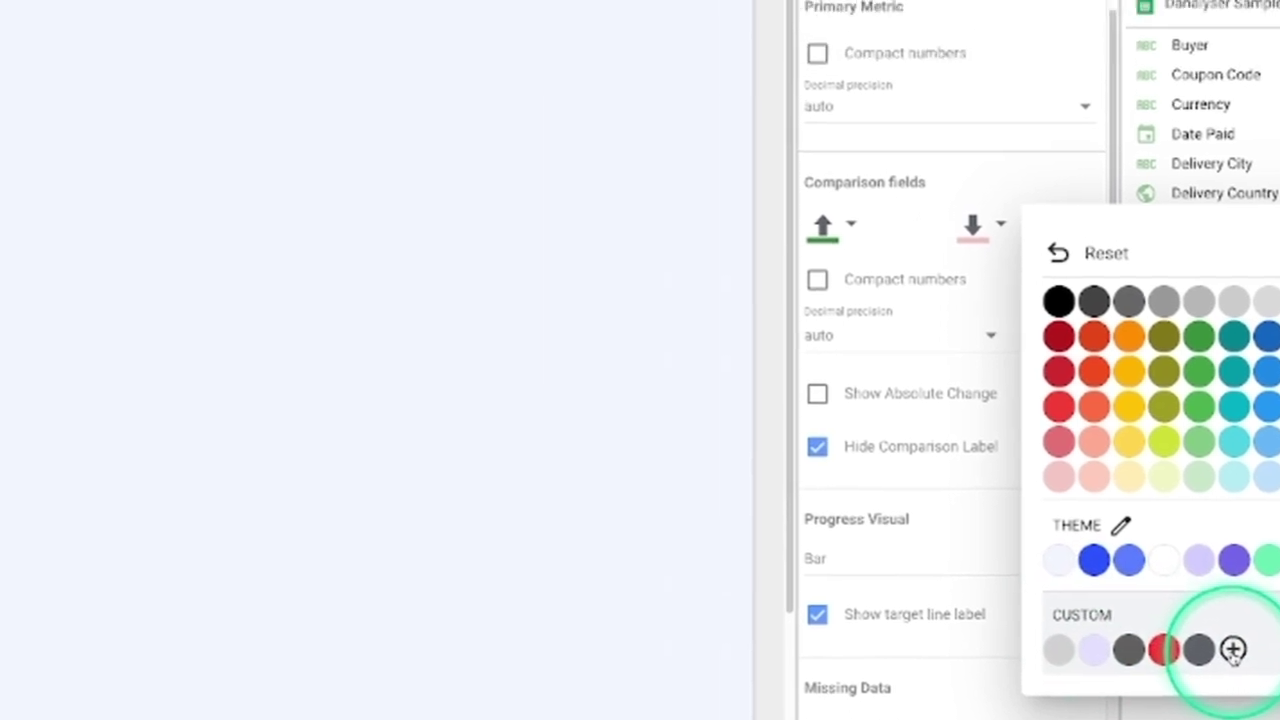
# Define a custom muted red #c34940 as the negative change colour and confirm it.
pyautogui.click(910, 578)
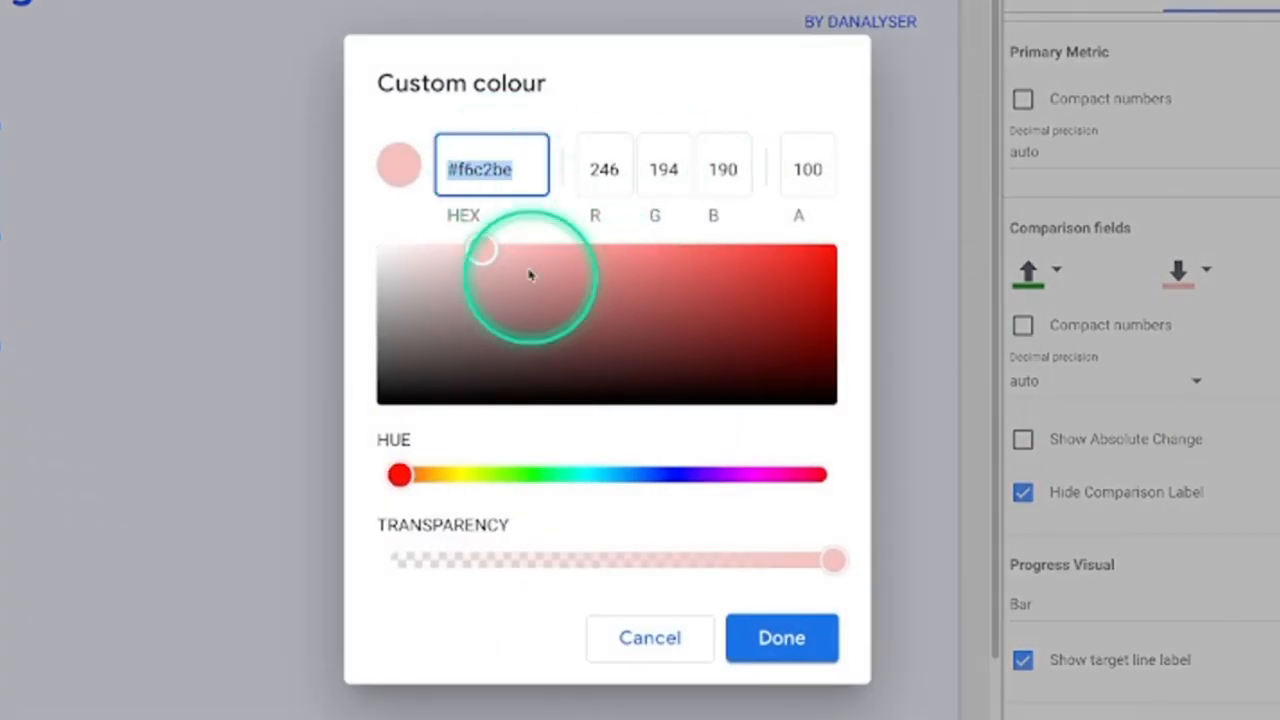
pyautogui.moveTo(483, 250); pyautogui.dragTo(648, 308)
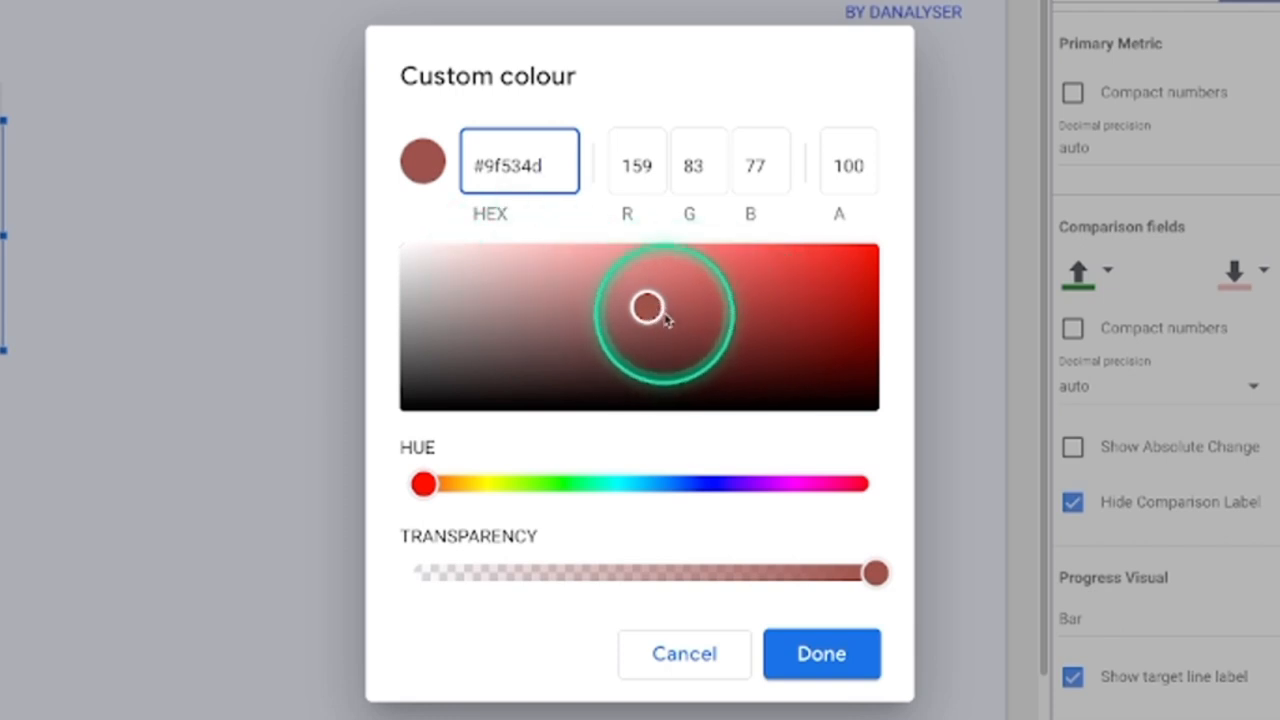
pyautogui.moveTo(650, 308)
pyautogui.mouseDown()
pyautogui.moveTo(742, 302)
pyautogui.moveTo(724, 283)
pyautogui.mouseUp()
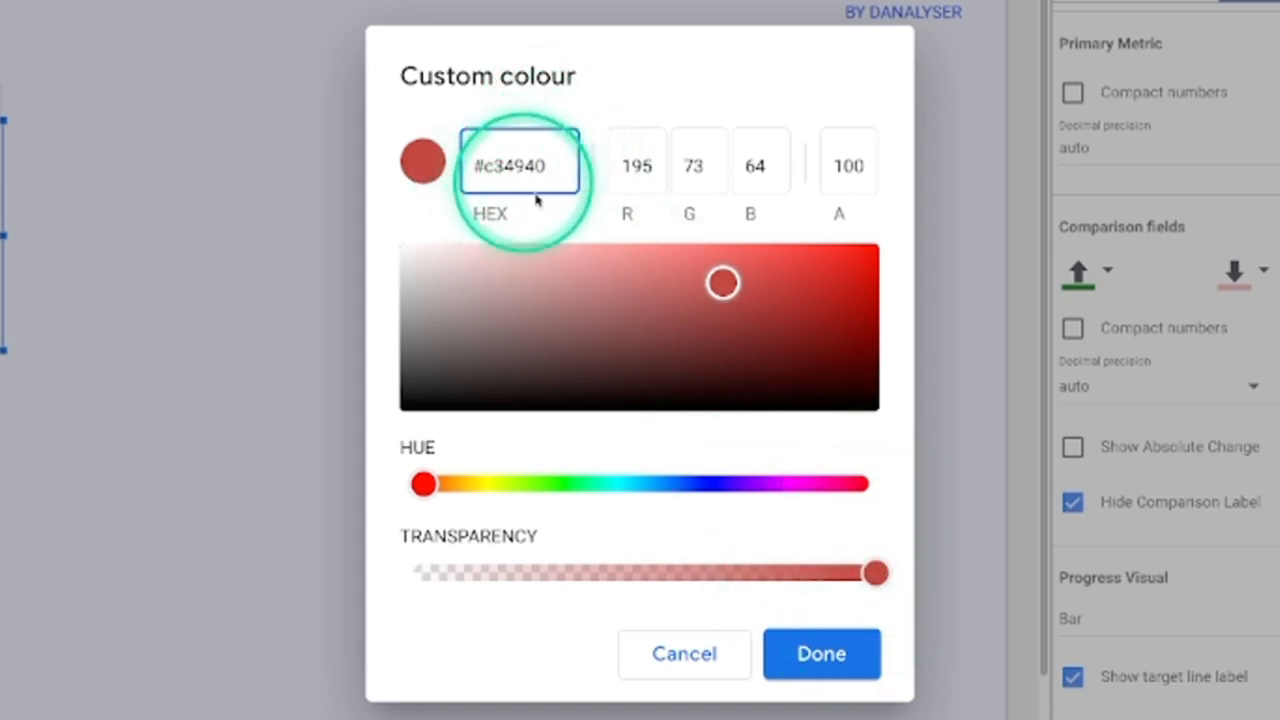
pyautogui.click(822, 652)
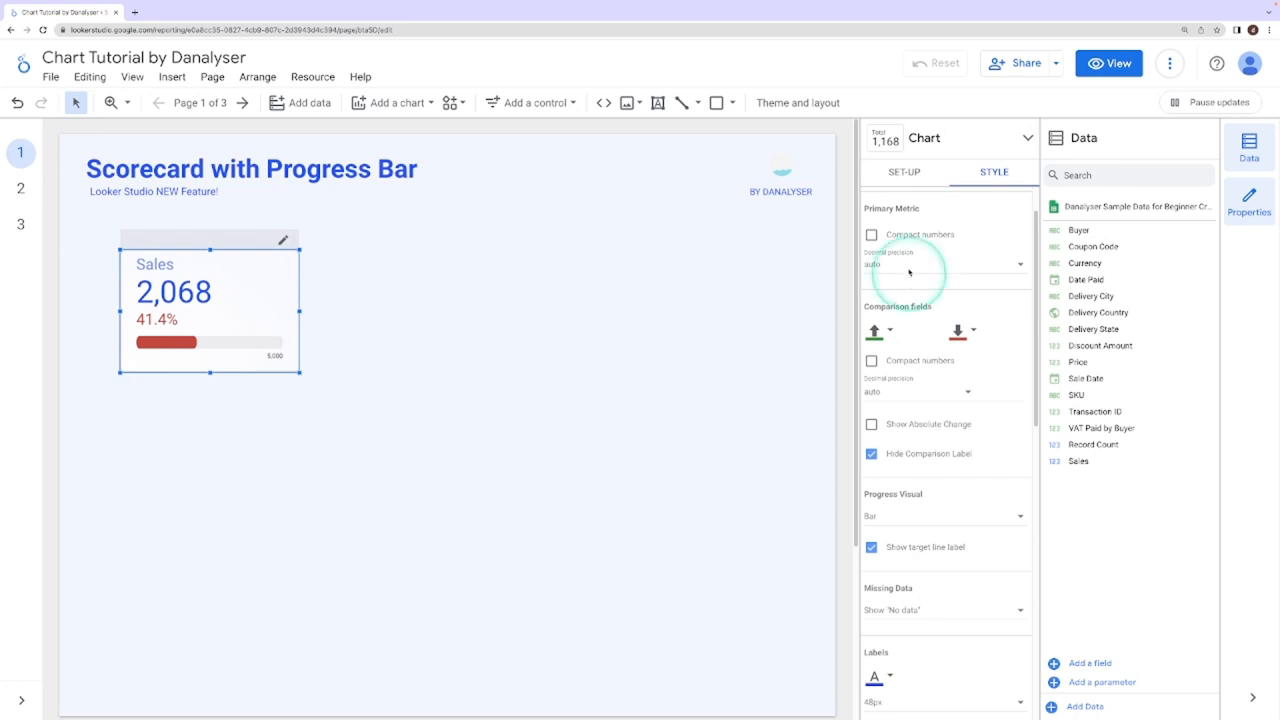
# Replace the target value 5000 with 2000 in the set-up settings.
pyautogui.click(905, 172)
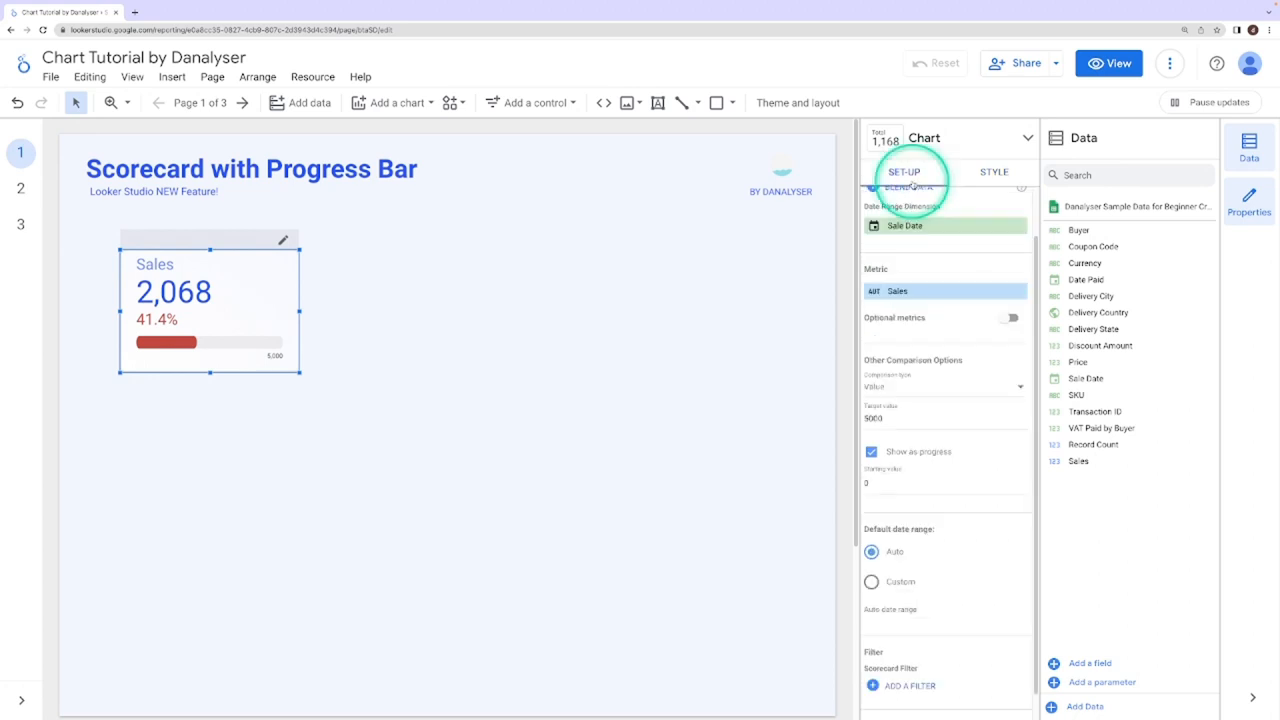
pyautogui.doubleClick(872, 418)
pyautogui.write('2000')
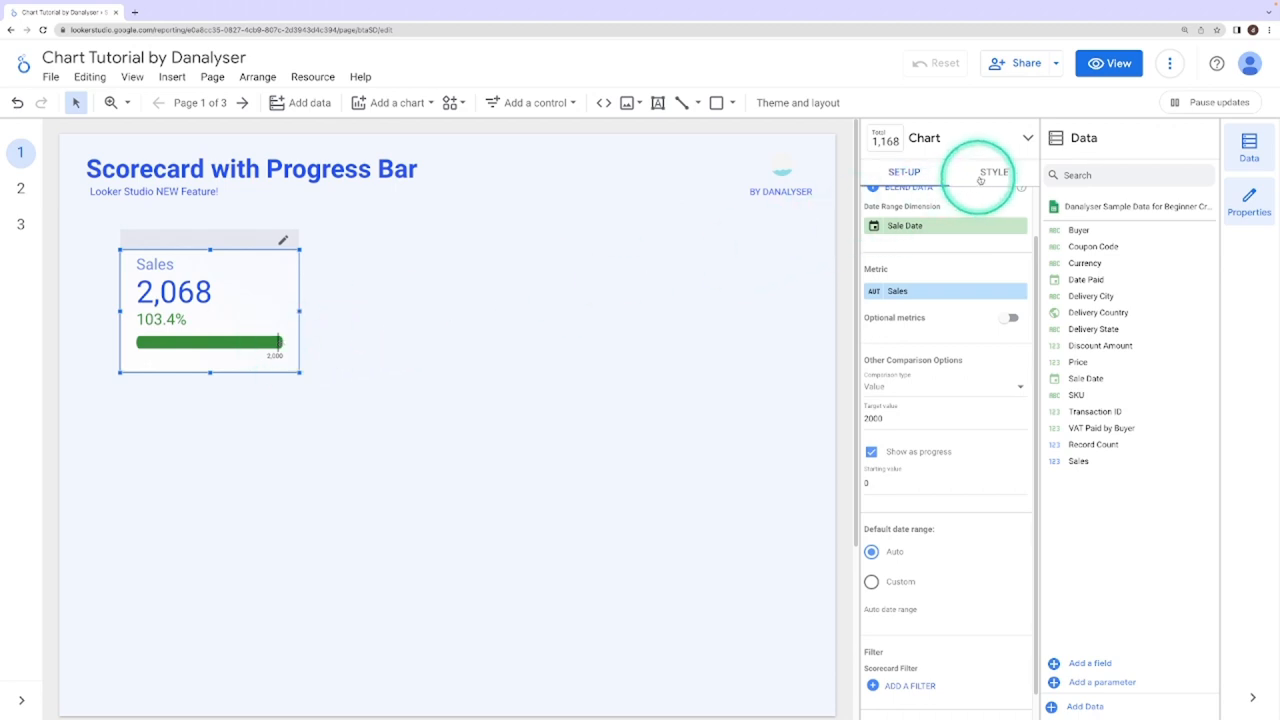
# Set the positive change colour to the purple theme swatch and nudge the scorecard up-left.
pyautogui.click(993, 172)
pyautogui.click(878, 387)
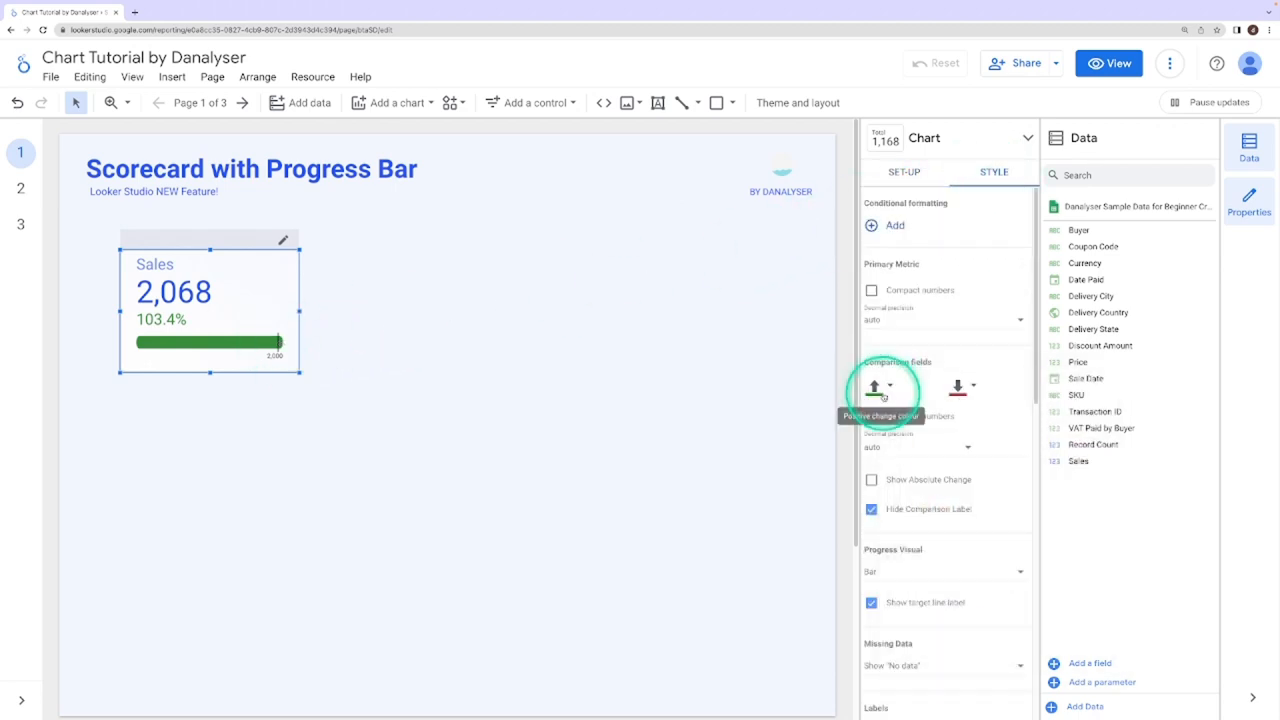
pyautogui.click(878, 387)
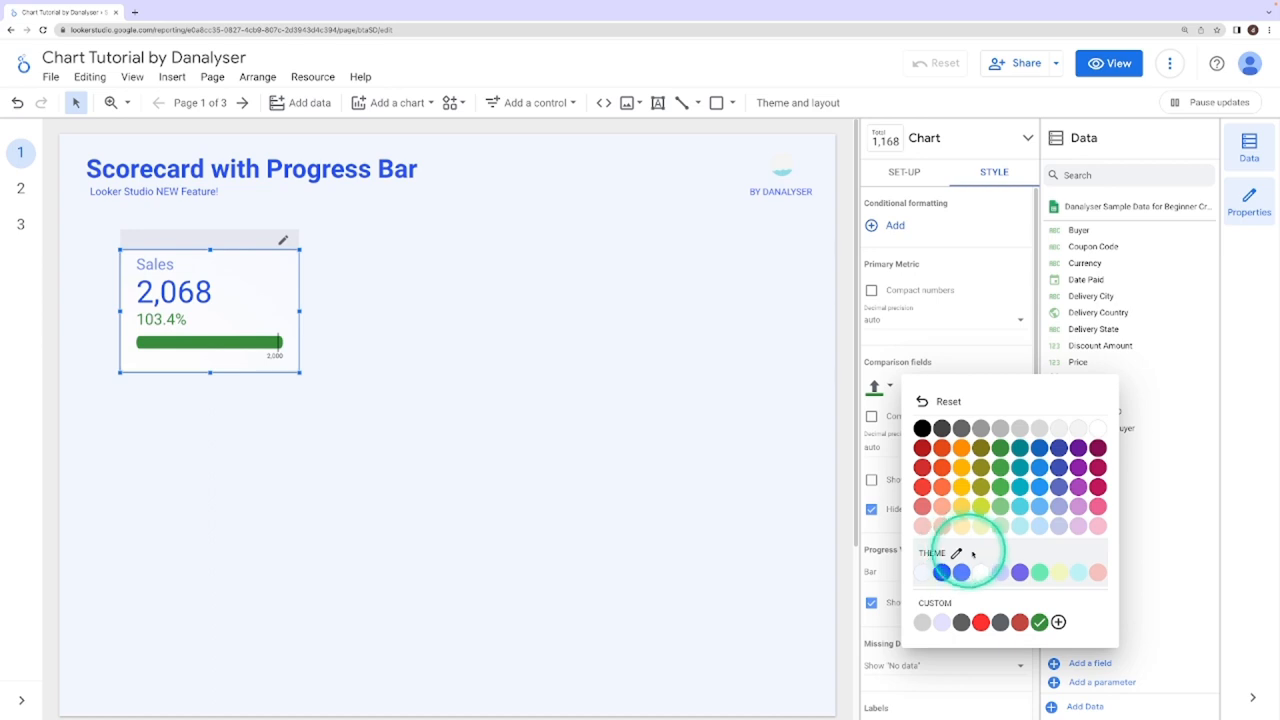
pyautogui.click(1020, 573)
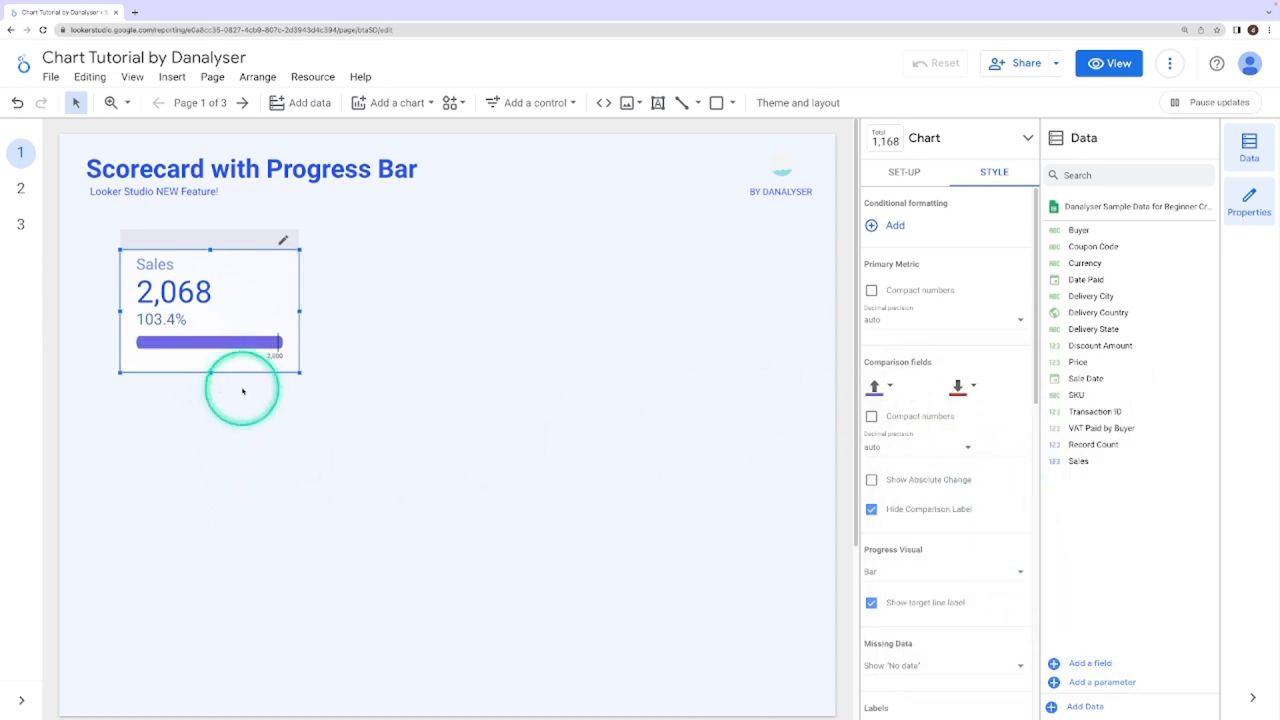
pyautogui.moveTo(254, 306); pyautogui.dragTo(236, 300)
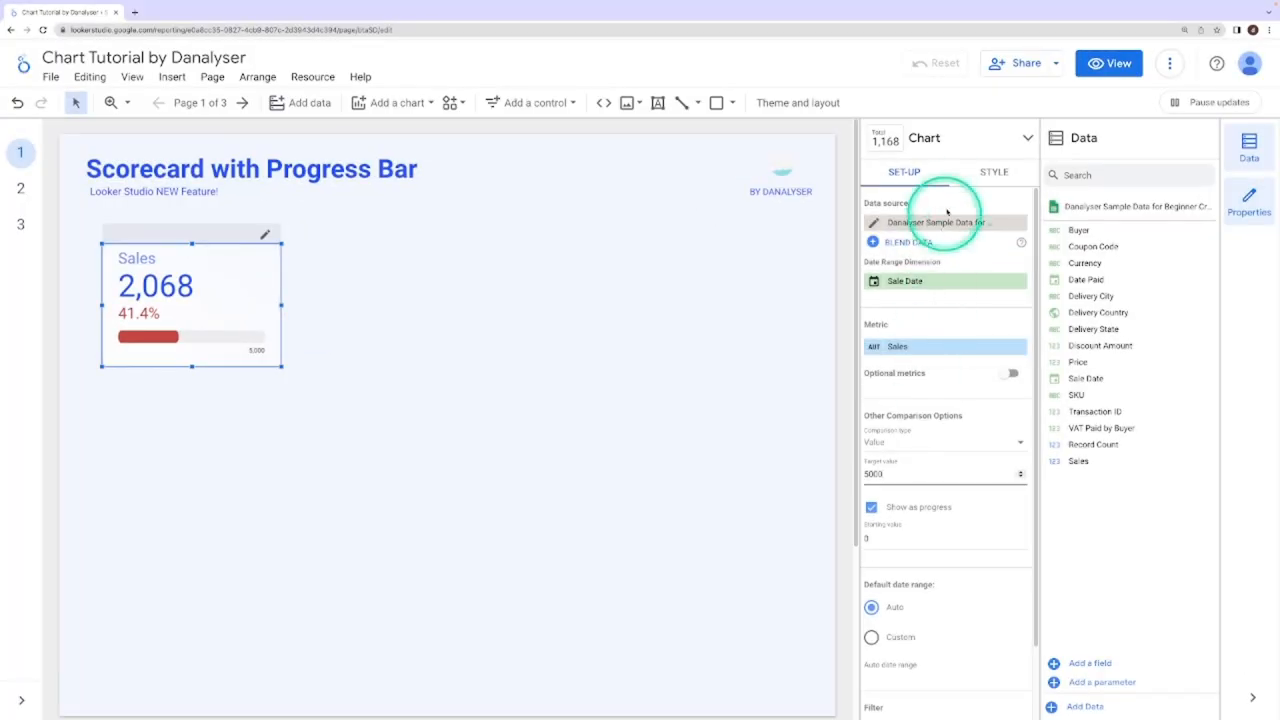
# Set the Progress Visual to Circle so the scorecard shows a 41% ring.
pyautogui.click(993, 172)
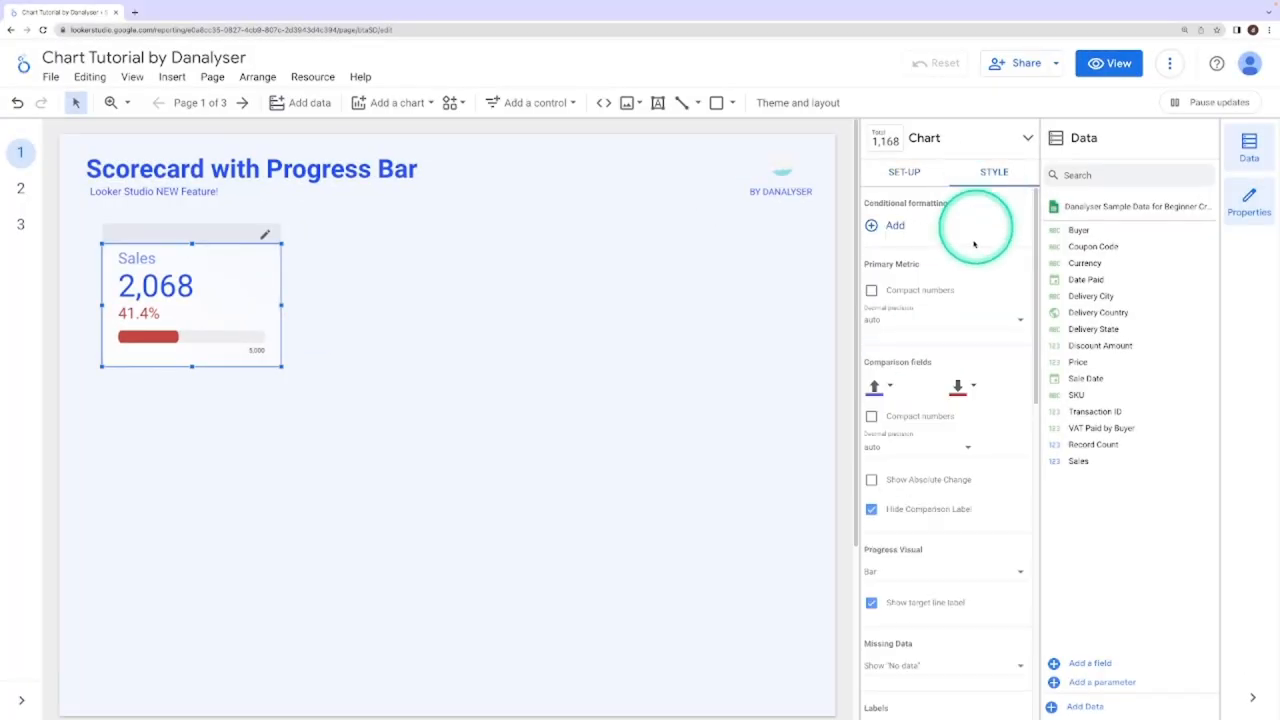
pyautogui.scroll(-1, 965, 352)
pyautogui.scroll(-1, 965, 352)
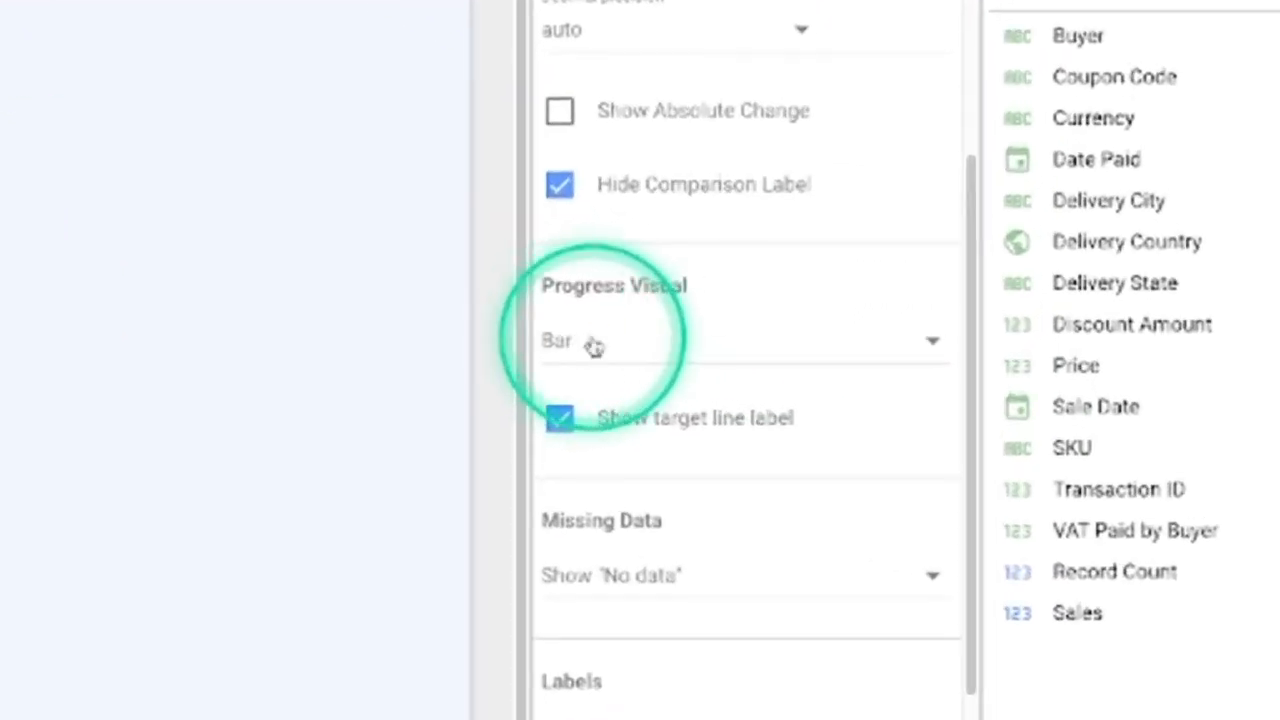
pyautogui.click(893, 351)
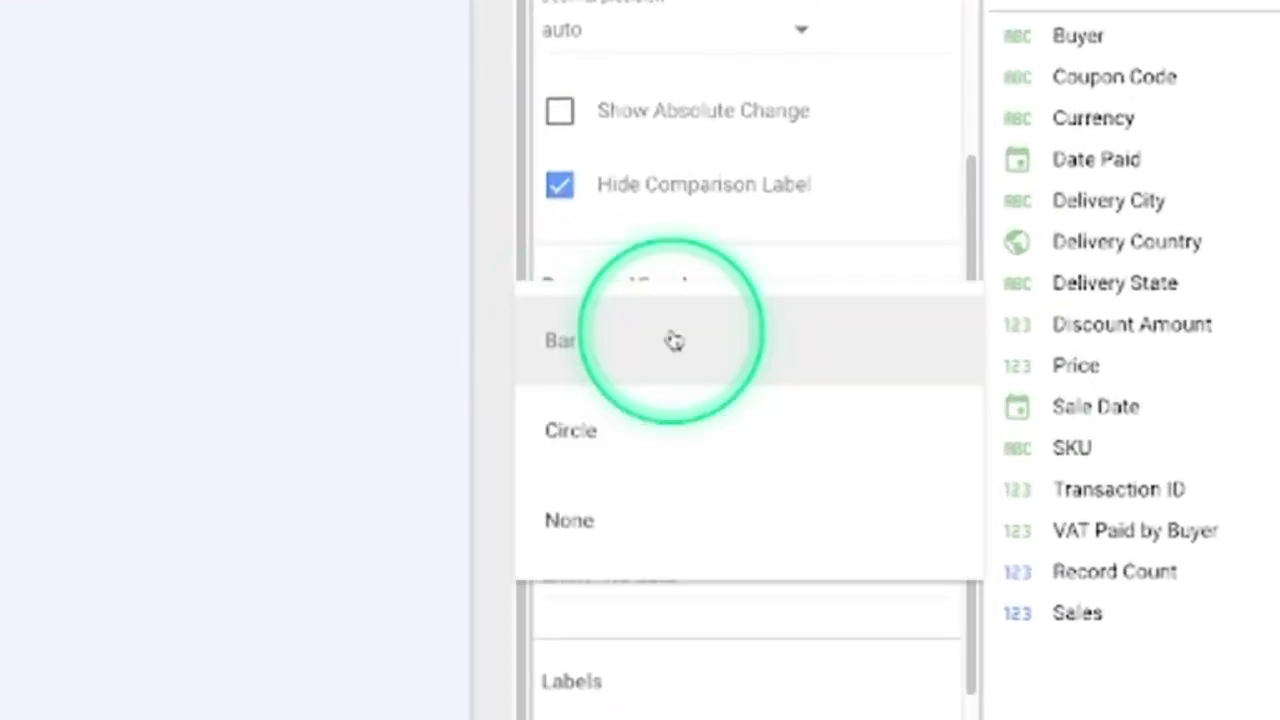
pyautogui.click(657, 447)
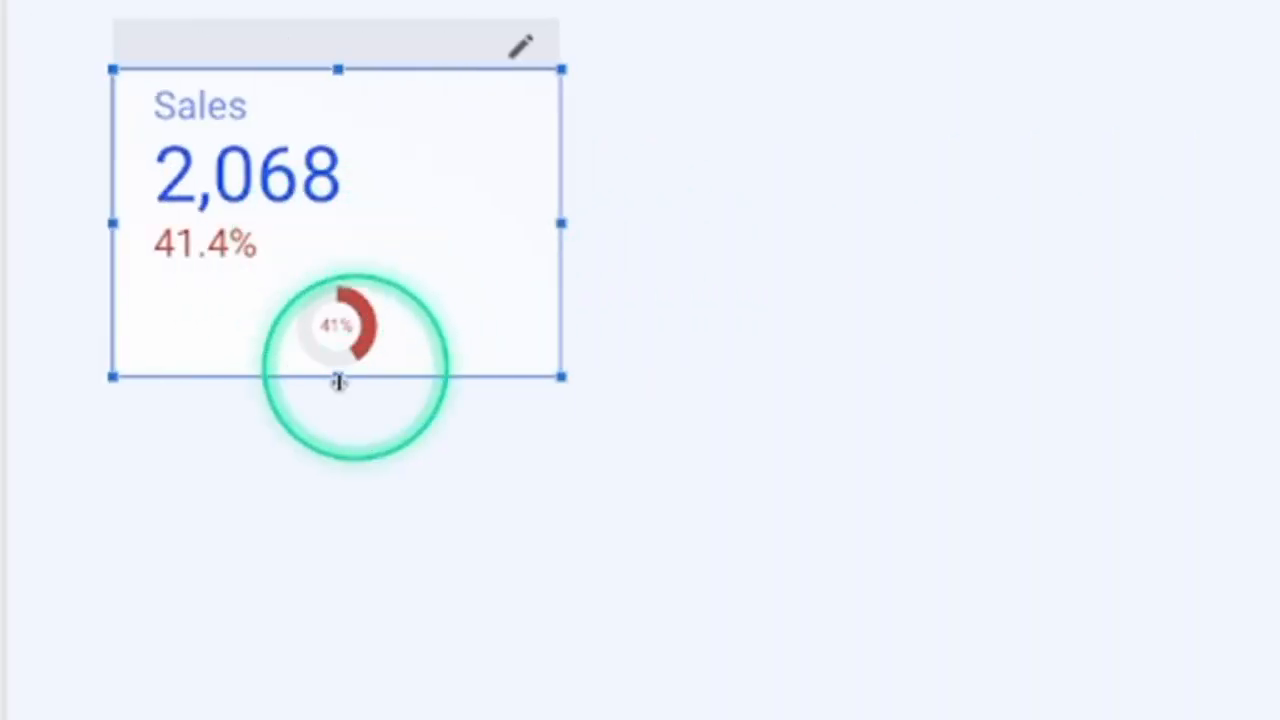